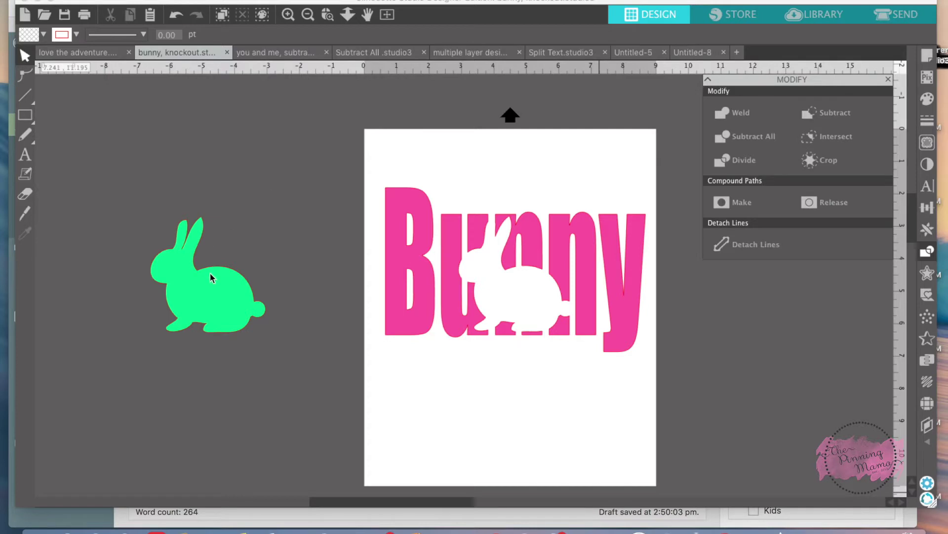
Drag the green bunny over its knockout in the pink Bunny word
left_click_drag(211, 274, 519, 278)
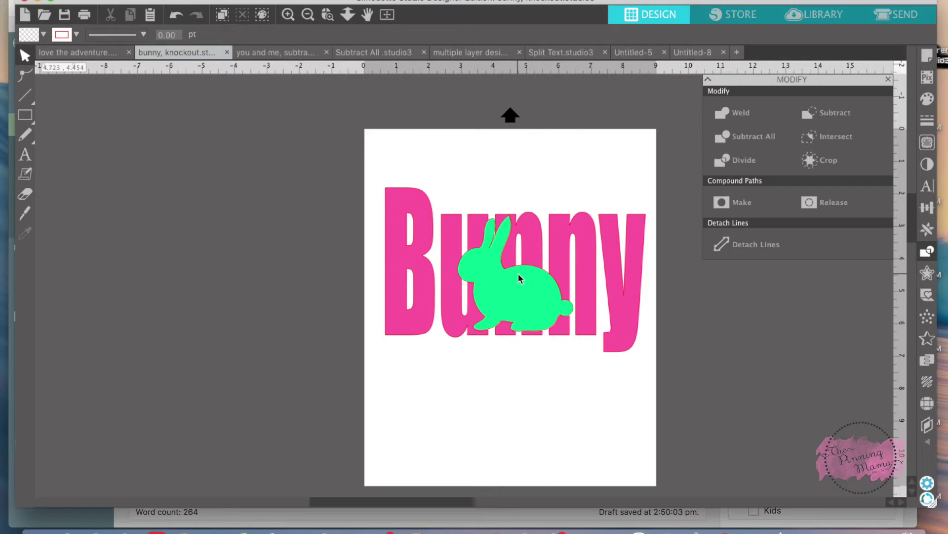
Fine-tune the green bunny's position inside the knockout
mouse_move(519, 278)
left_mouse_down()
mouse_move(417, 292)
mouse_move(239, 345)
mouse_move(568, 218)
mouse_move(547, 260)
mouse_move(522, 280)
left_mouse_up()
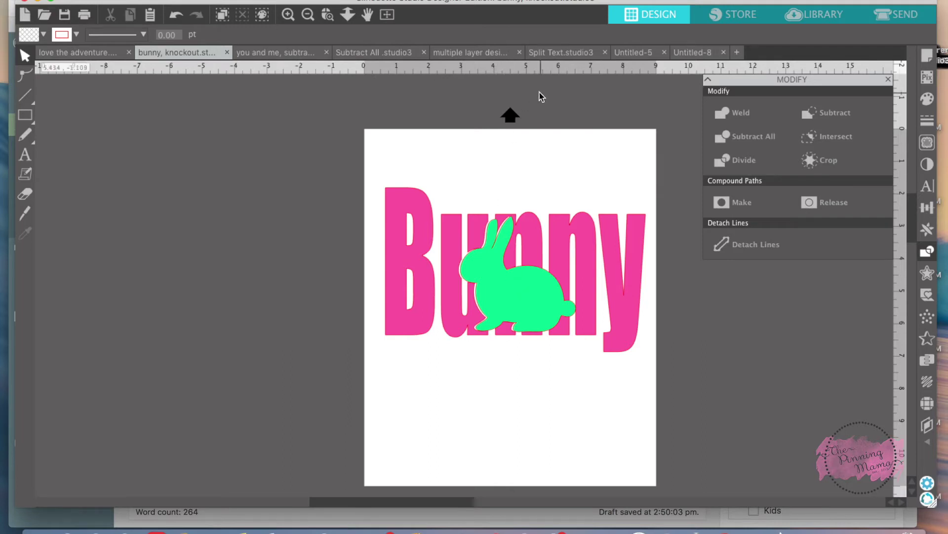
Switch to the Untitled-5 design
left_click(563, 53)
Tighten the outlined You word's character spacing to 95, enlarge it and shift it left
left_click(640, 52)
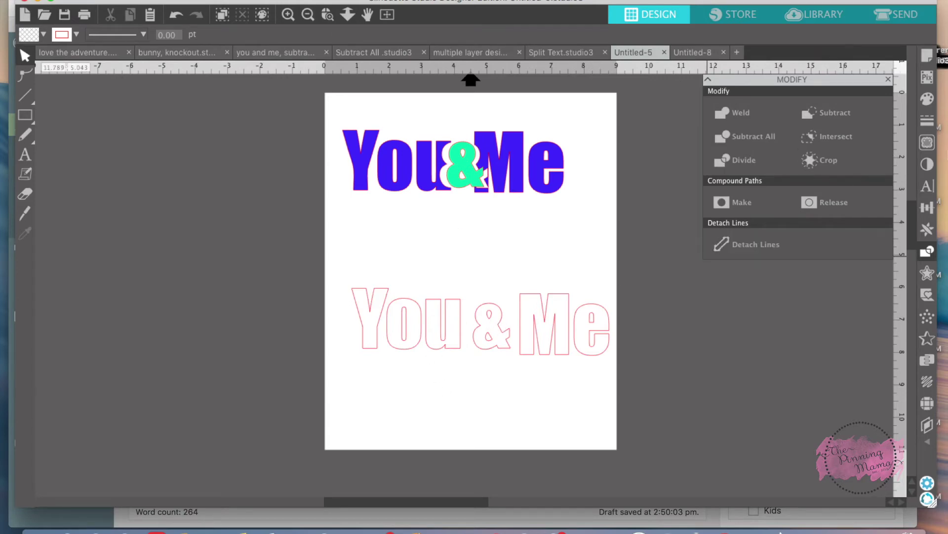
left_click(927, 187)
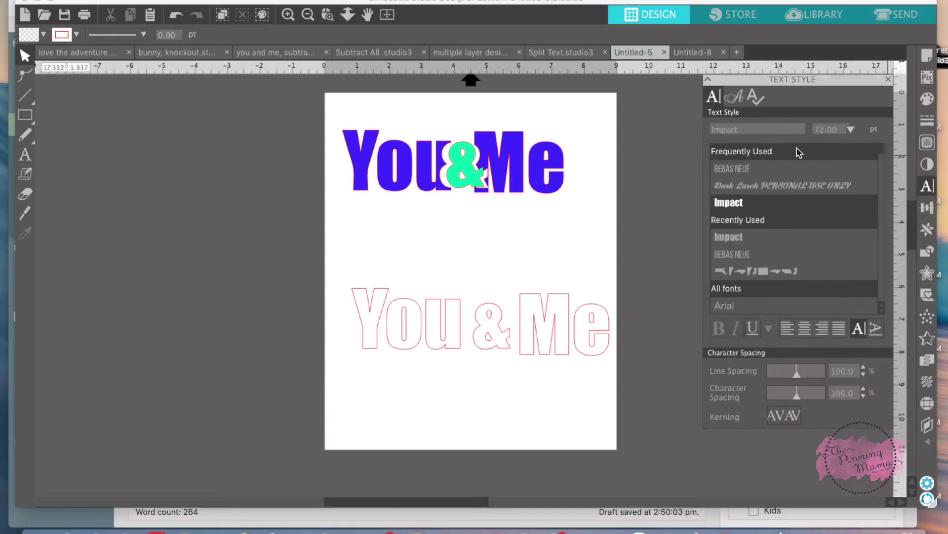
left_click(413, 327)
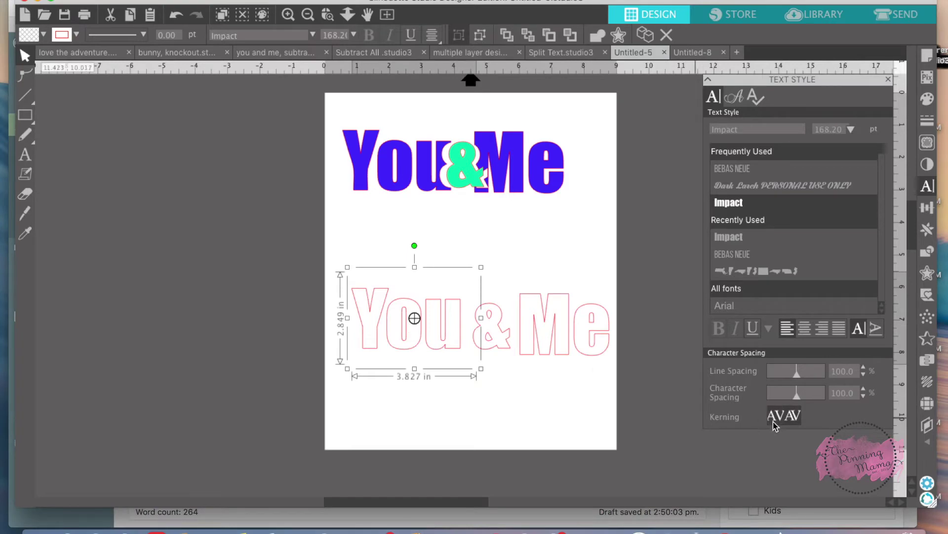
left_click_drag(798, 401, 796, 401)
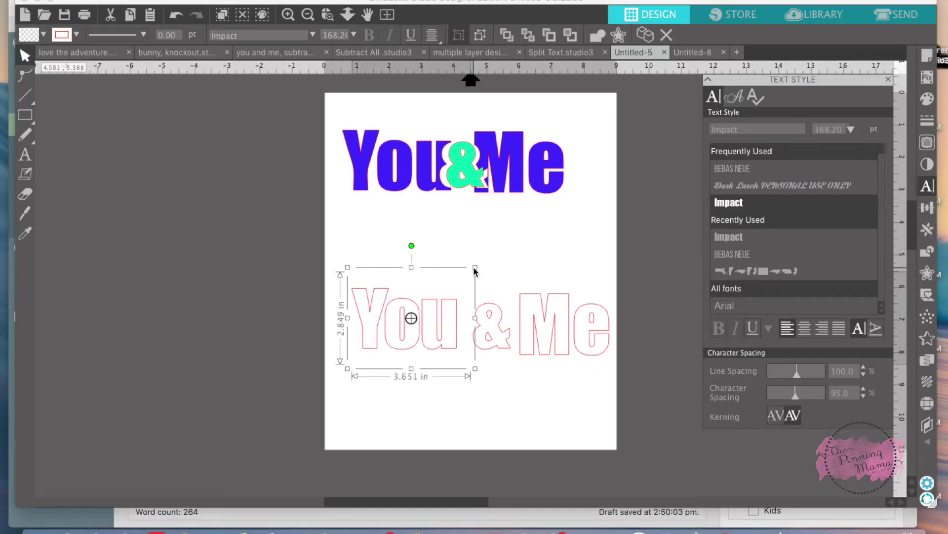
left_click_drag(476, 267, 521, 231)
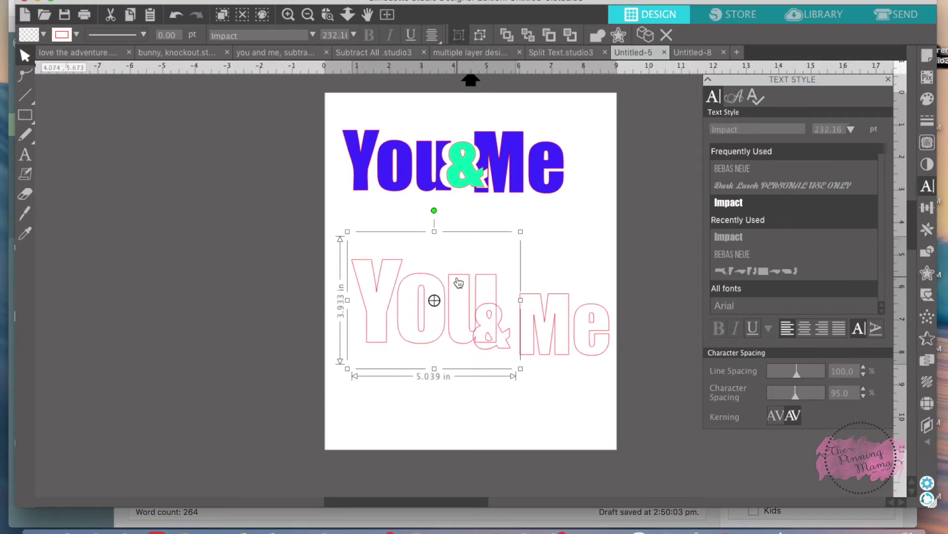
left_click_drag(459, 277, 431, 282)
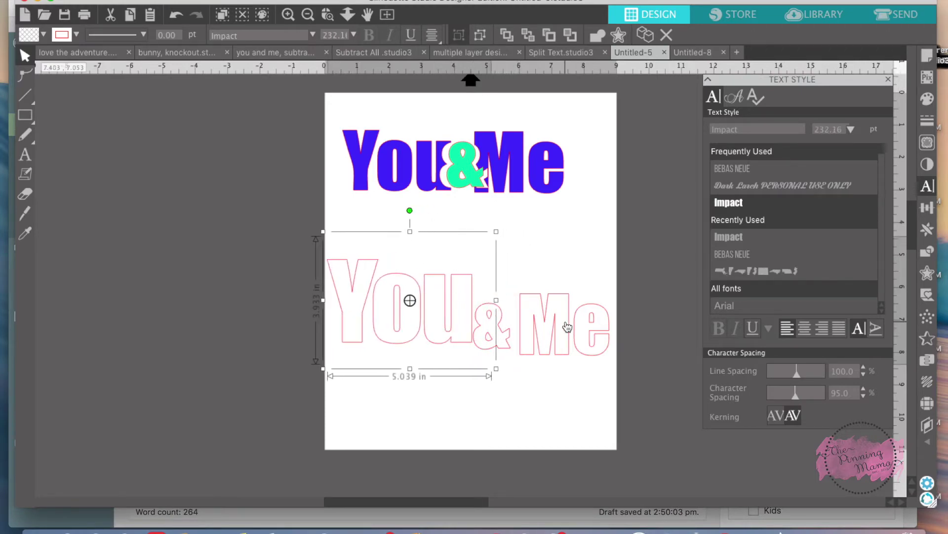
Resize the outlined Me word and reposition it on the lower page
left_click(562, 321)
left_click_drag(509, 278, 461, 247)
left_click(408, 290)
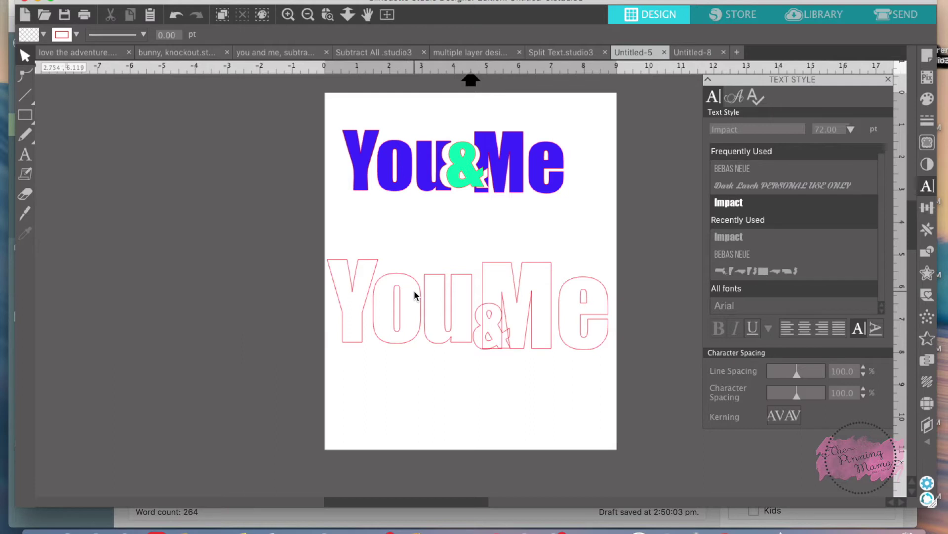
left_click(419, 295)
left_click(521, 307)
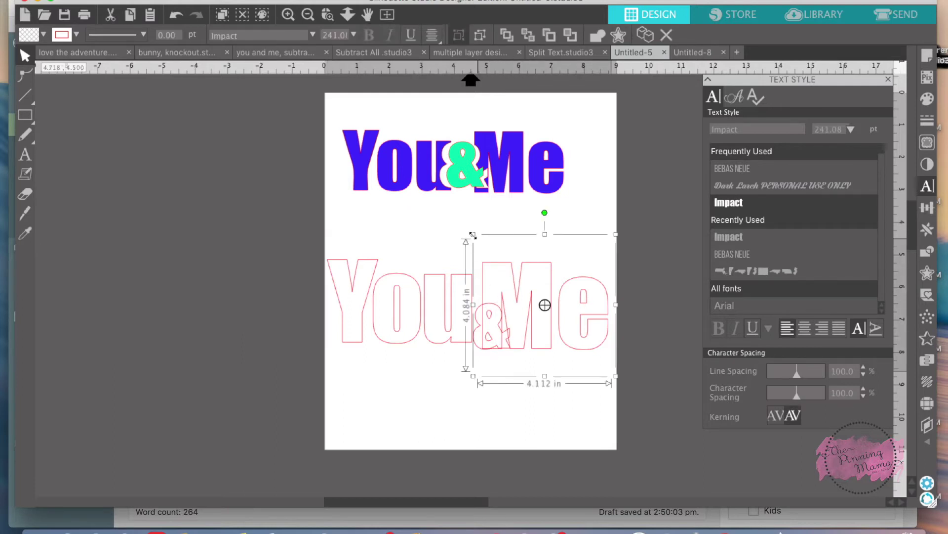
left_click_drag(473, 235, 477, 238)
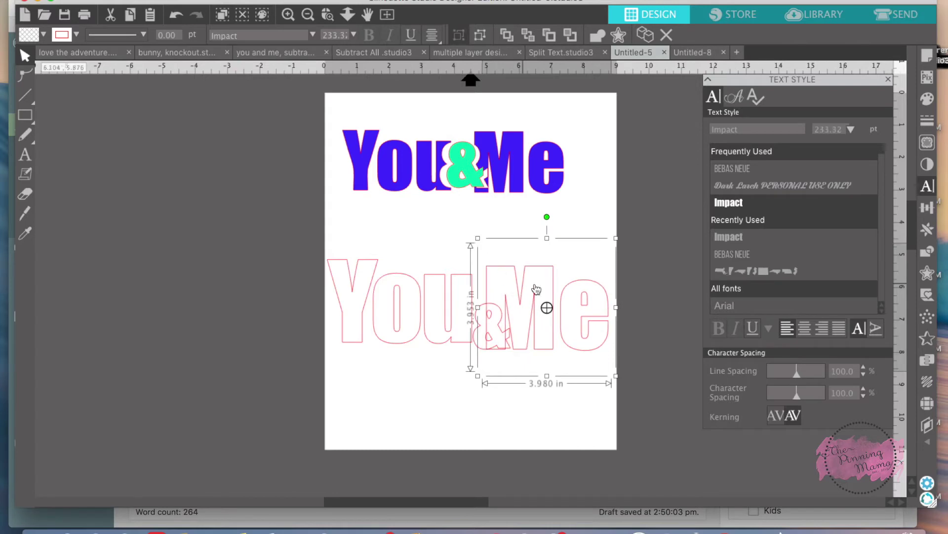
left_click_drag(519, 291, 517, 283)
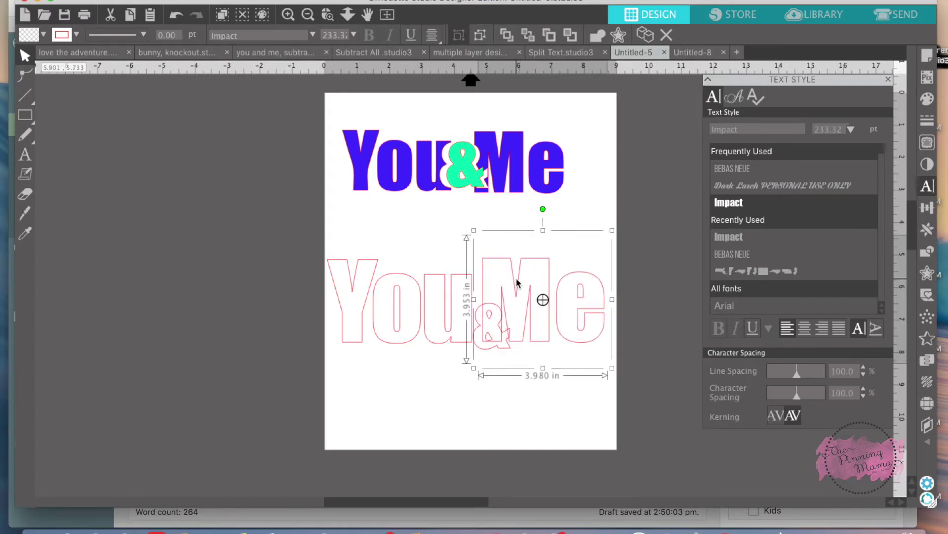
left_click_drag(488, 350, 409, 400)
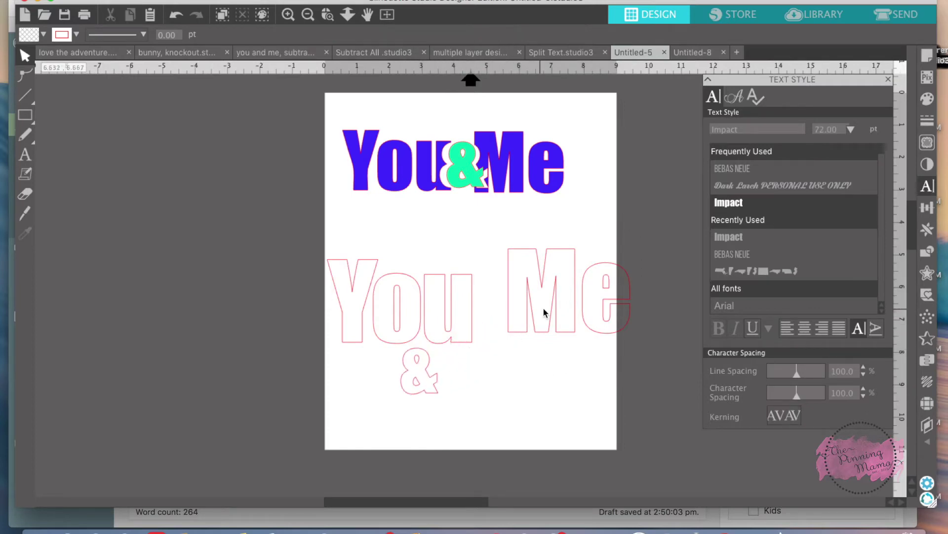
Move Me down beside You and tighten its character spacing to 95
left_click(543, 316)
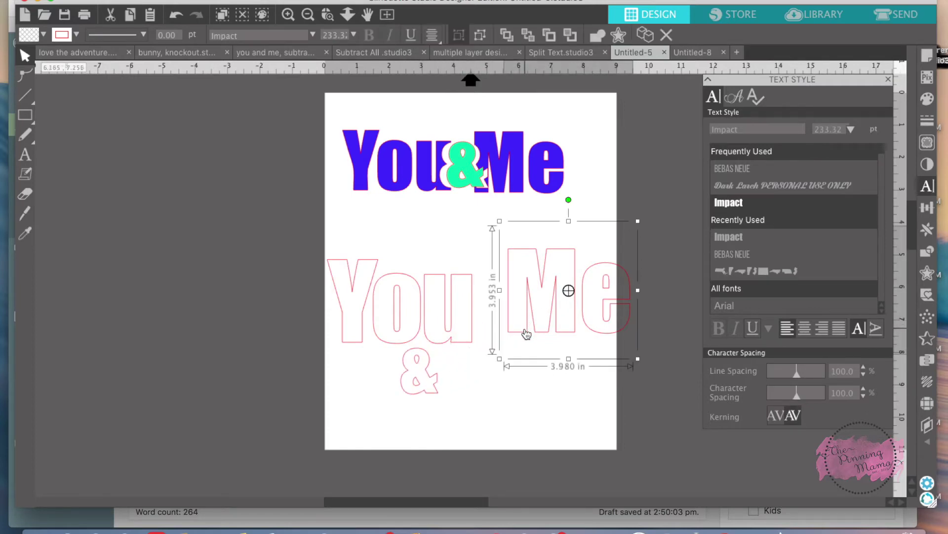
left_click_drag(526, 335, 510, 347)
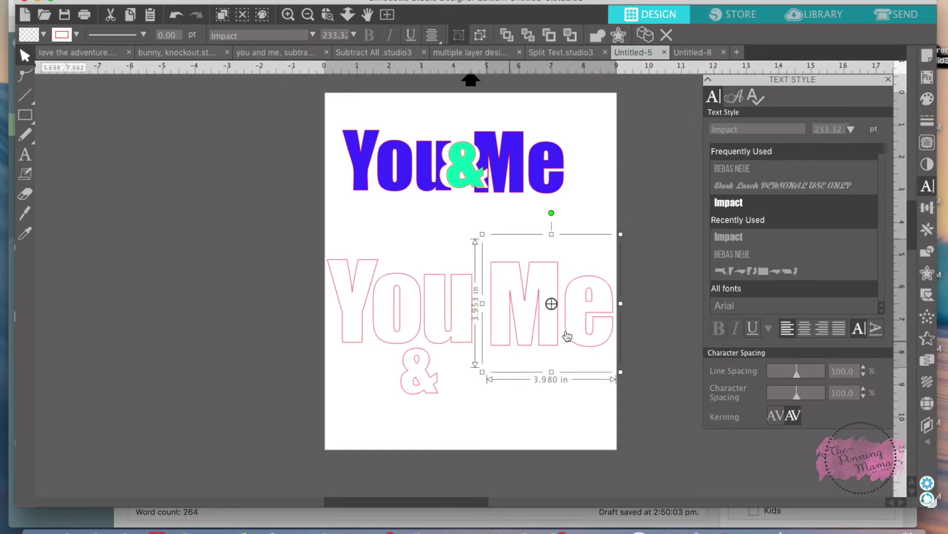
left_click_drag(799, 399, 796, 399)
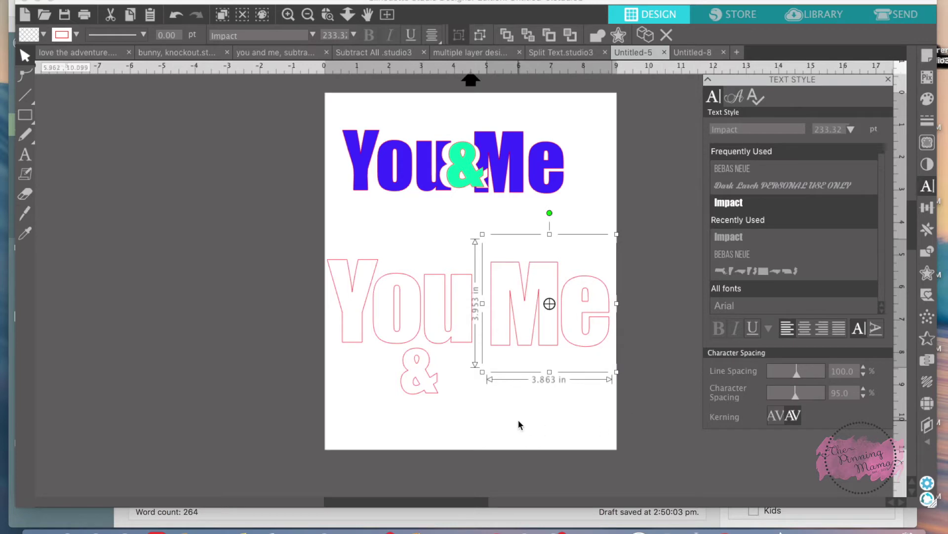
left_click(418, 379)
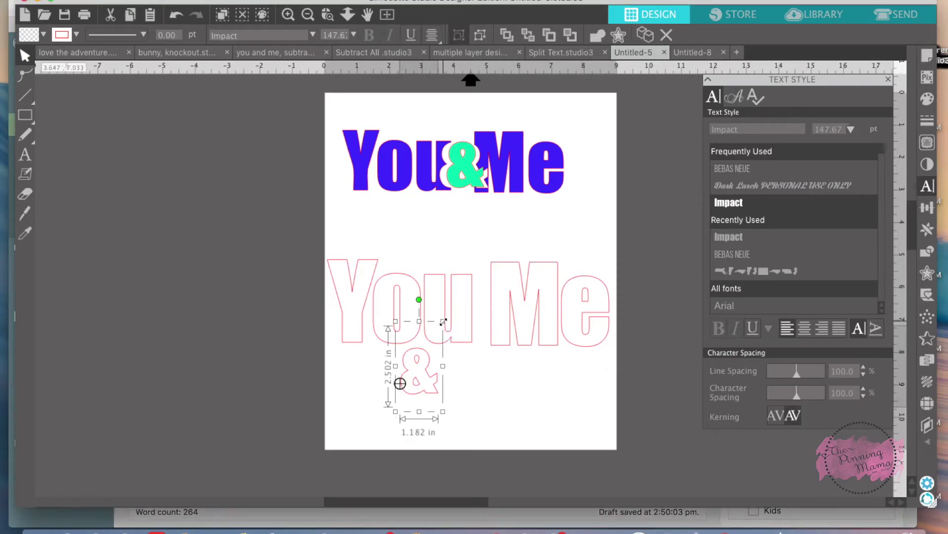
Enlarge the outlined & and place it between You and Me
left_click_drag(444, 321, 470, 322)
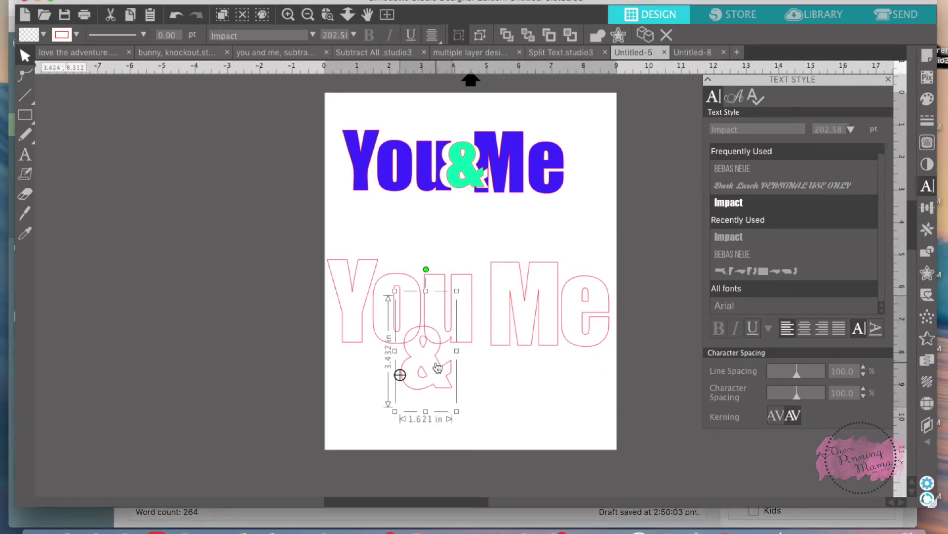
left_click_drag(437, 368, 478, 400)
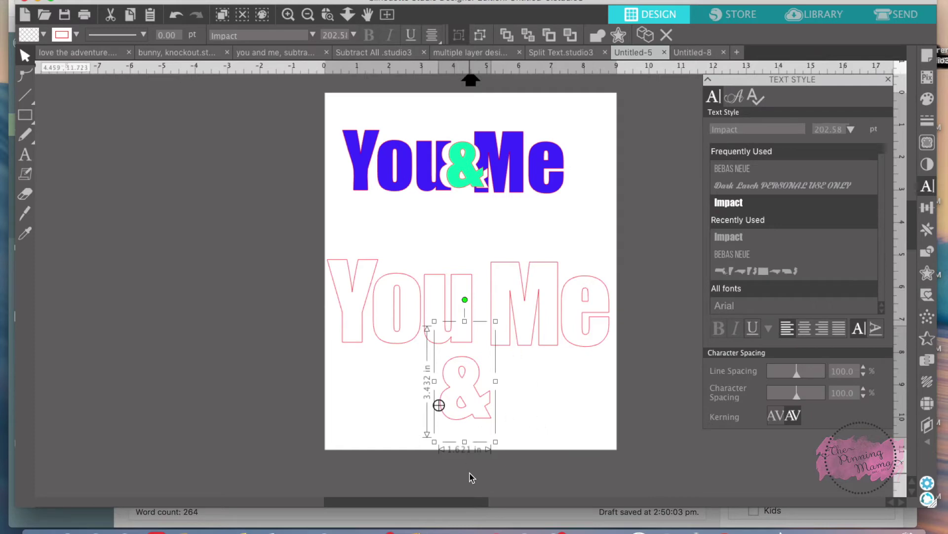
left_click_drag(485, 405, 497, 326)
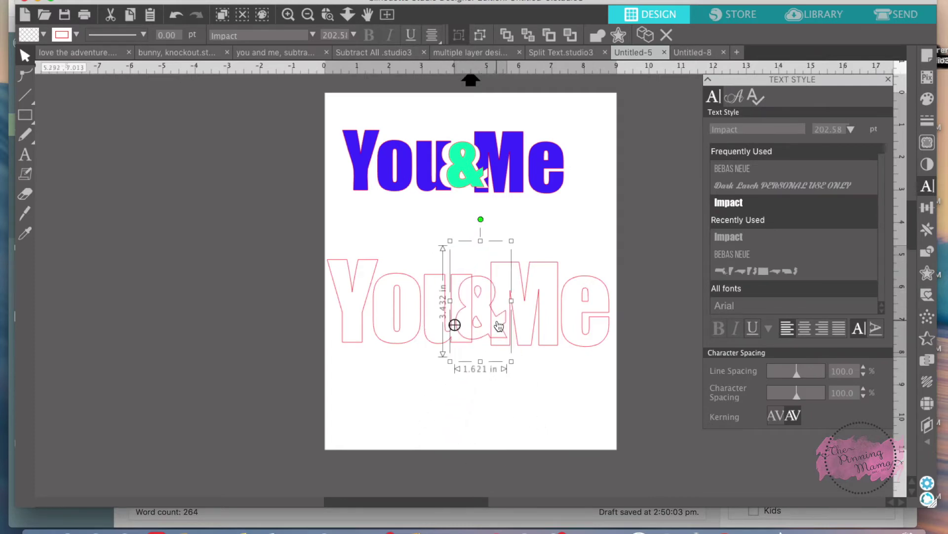
Nudge the outlined Me word slightly right
left_click(408, 345)
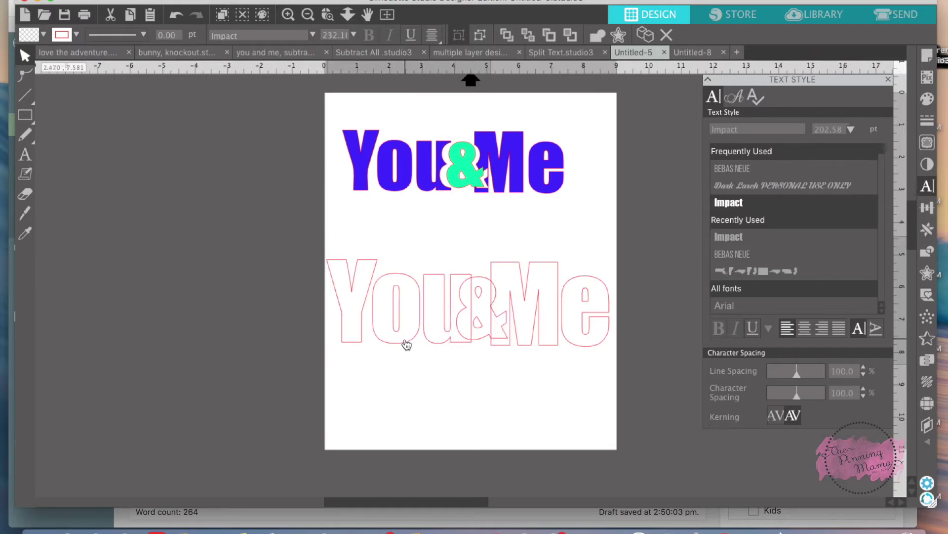
left_click(406, 344)
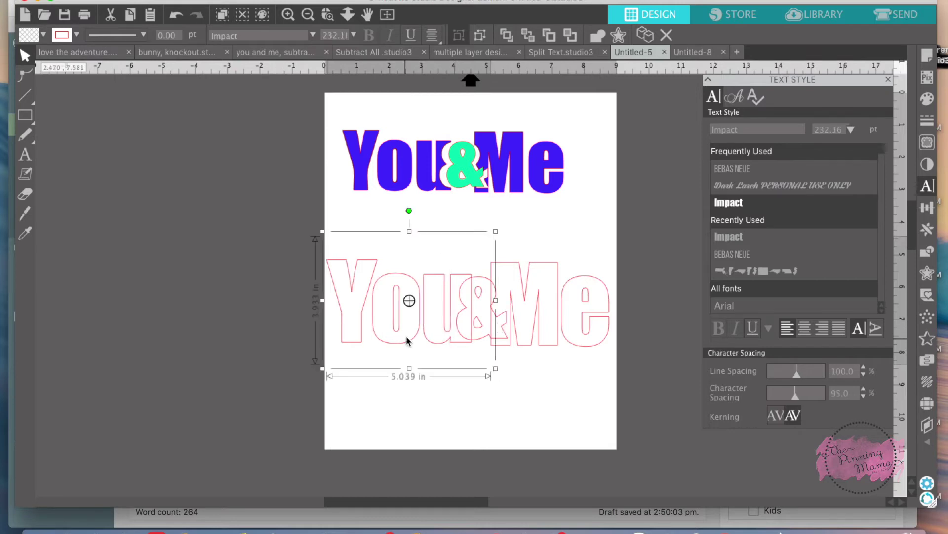
left_click(527, 311)
left_click_drag(538, 320, 542, 320)
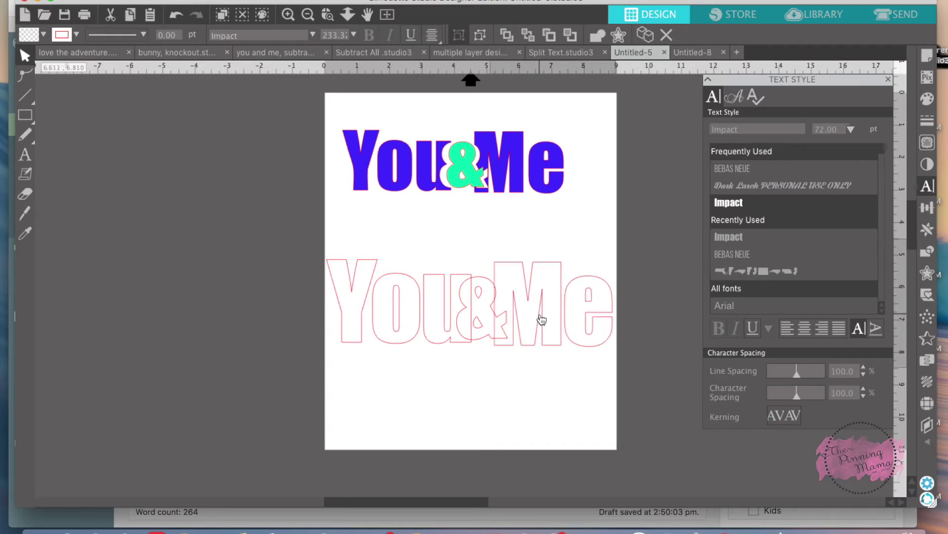
Shrink the & slightly and line it up between the words
left_click(488, 318)
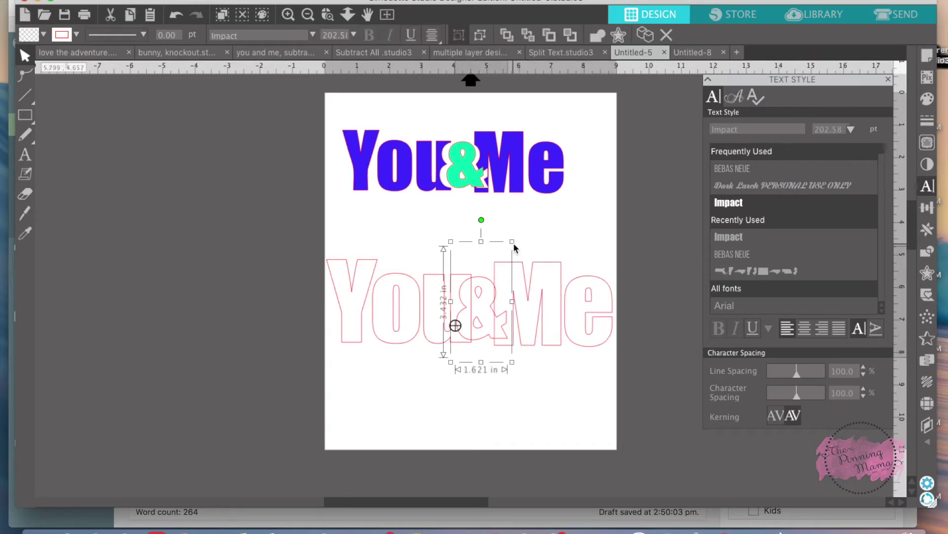
left_click_drag(512, 241, 506, 249)
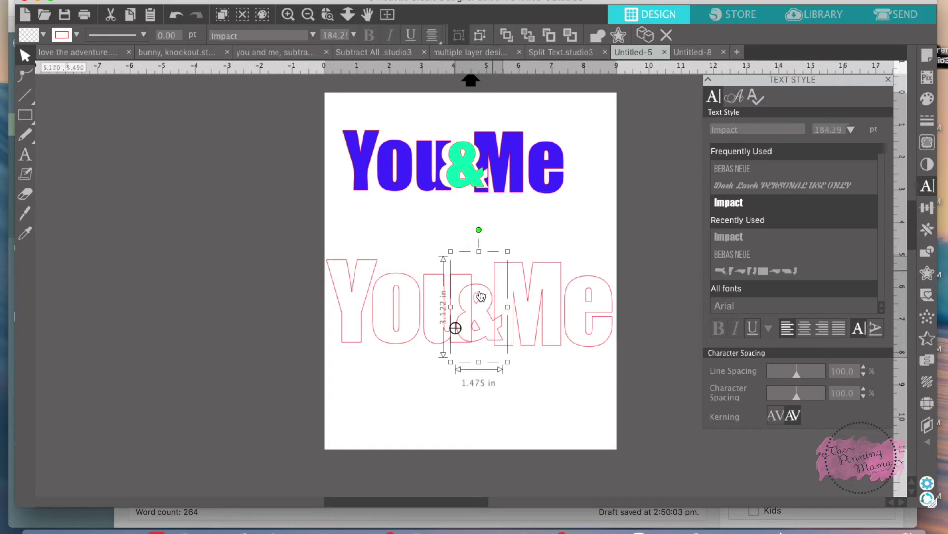
left_click_drag(481, 308, 485, 304)
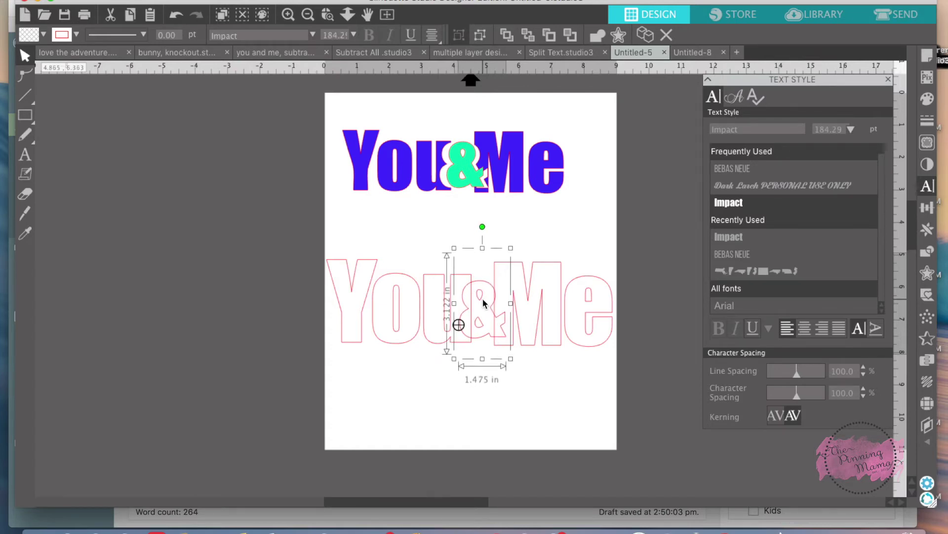
left_click_drag(483, 299, 484, 310)
right_click(483, 309)
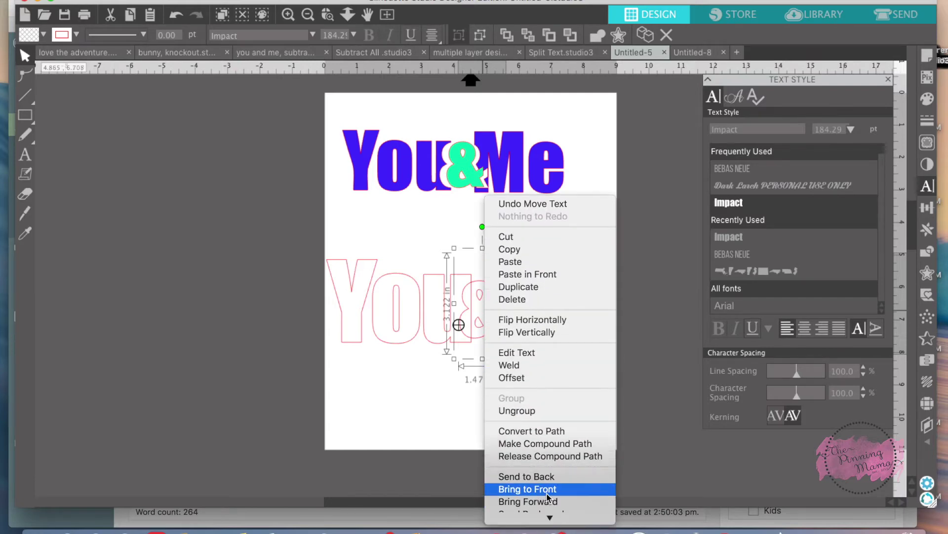
Bring the & to the front and apply Subtract All to the selected You&Me shapes
left_click(546, 490)
left_click(540, 388)
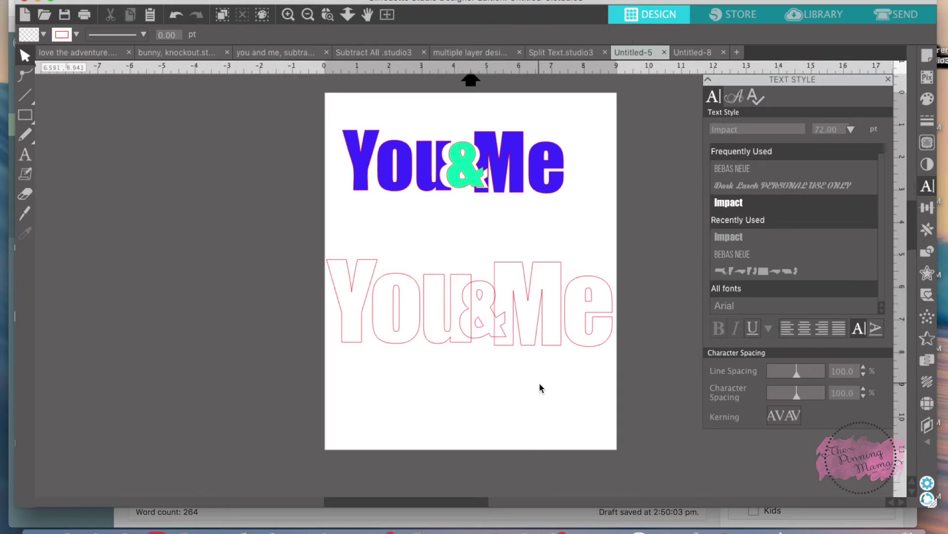
left_click_drag(331, 253, 623, 369)
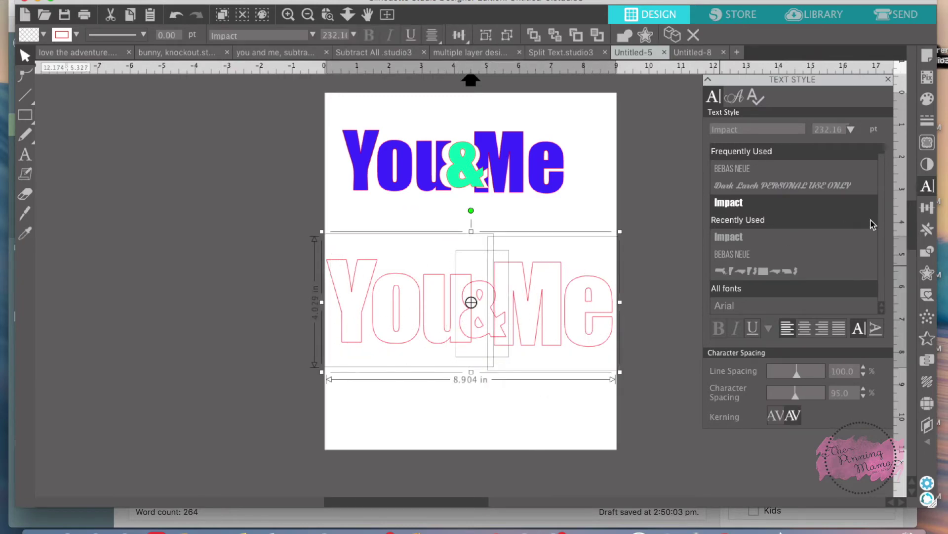
left_click(928, 252)
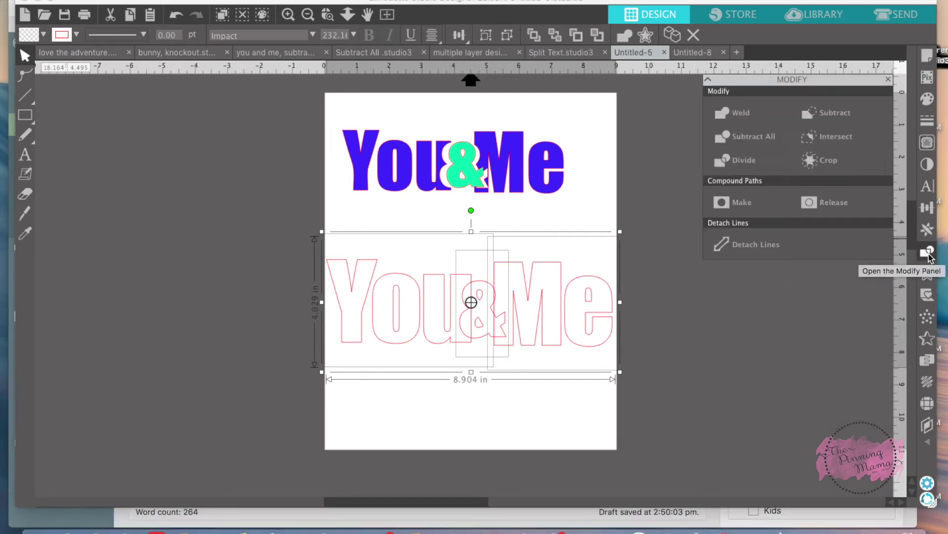
left_click(767, 140)
Shift the You pieces slightly left and the Me pieces slightly right
left_click(546, 438)
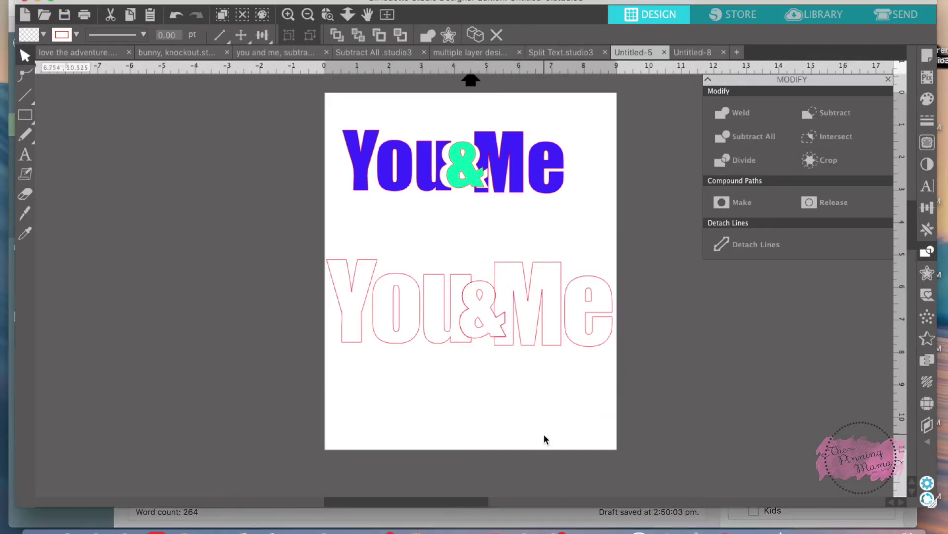
left_click_drag(409, 350, 405, 346)
left_click(405, 346)
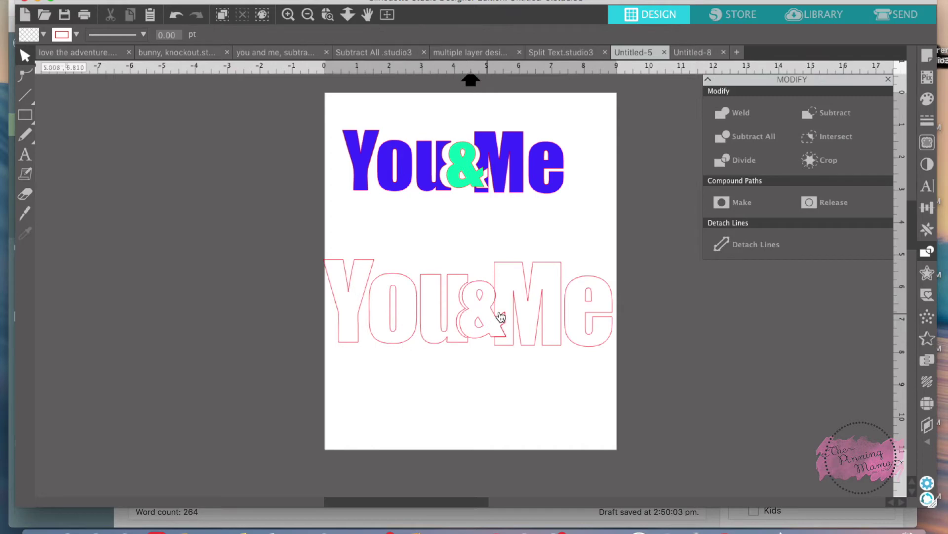
left_click_drag(544, 308, 546, 305)
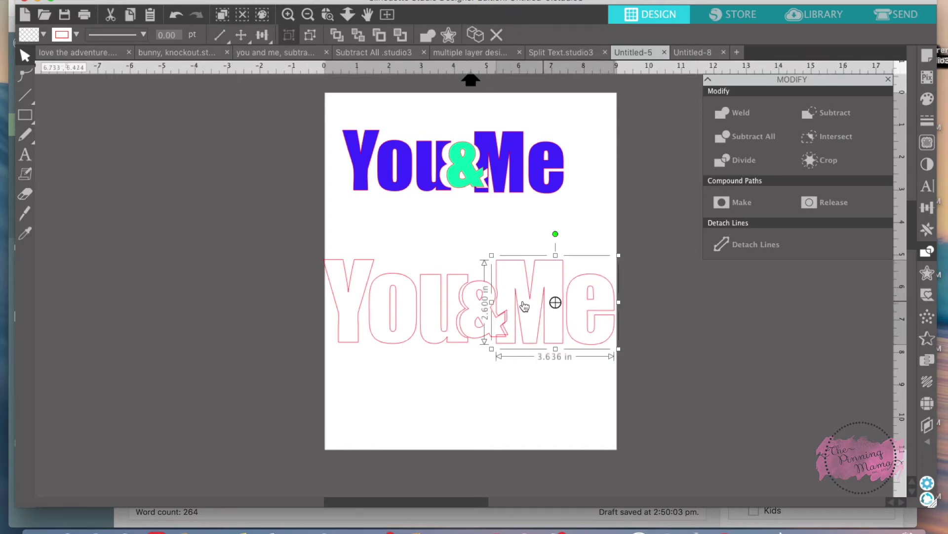
left_click(432, 304)
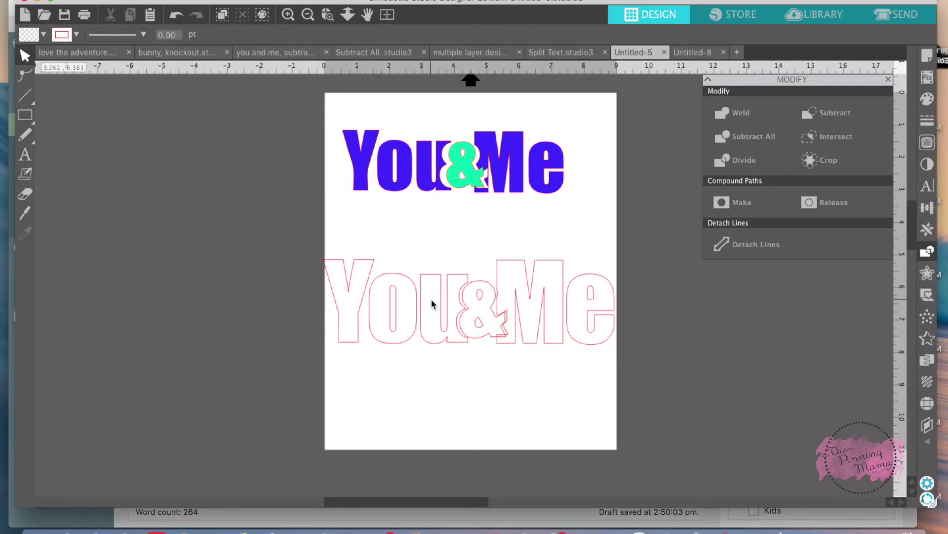
left_click(431, 298)
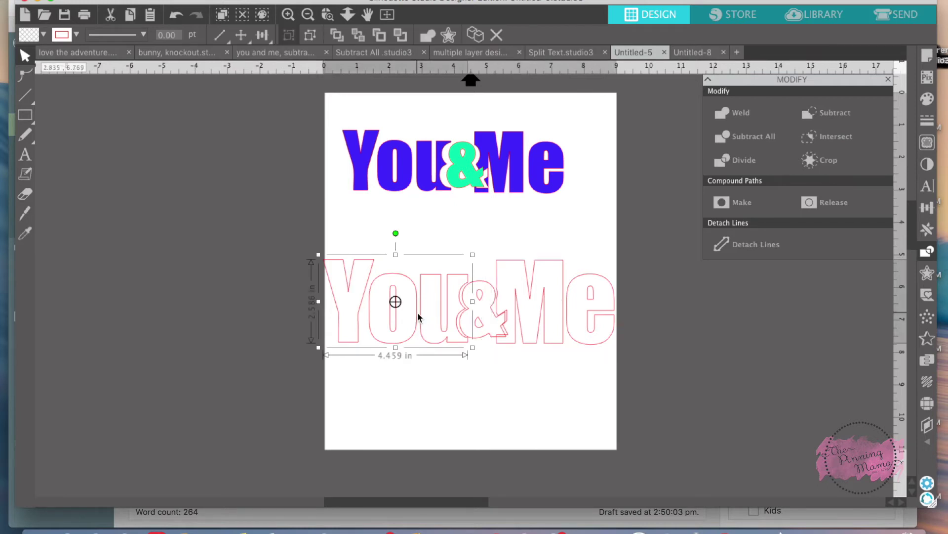
Fill the lower You and Me letters mint green and the ampersand magenta
left_click(927, 98)
left_click(801, 170)
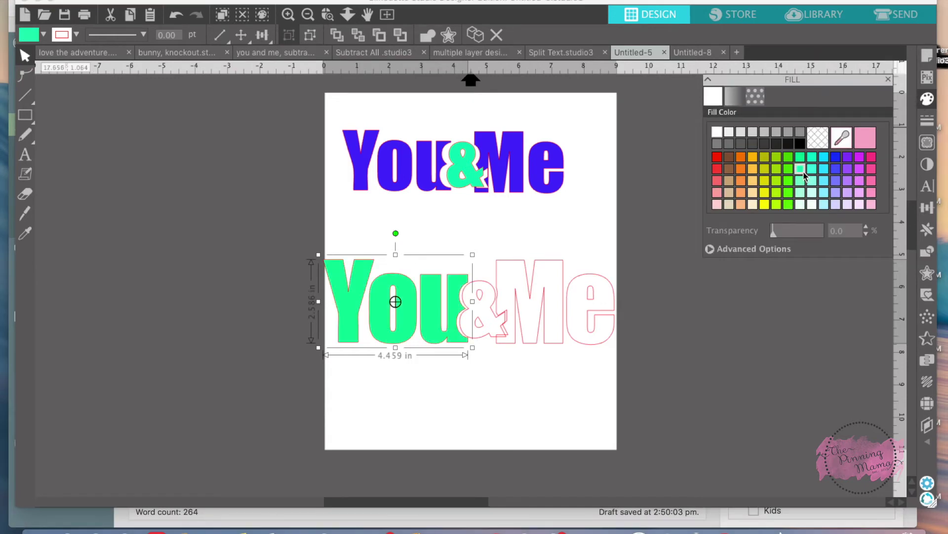
left_click(554, 293)
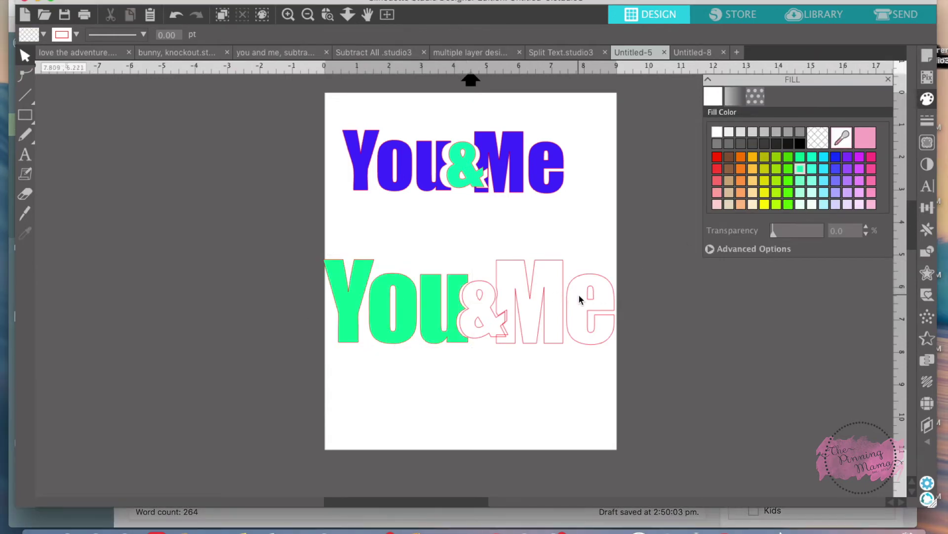
left_click(564, 296)
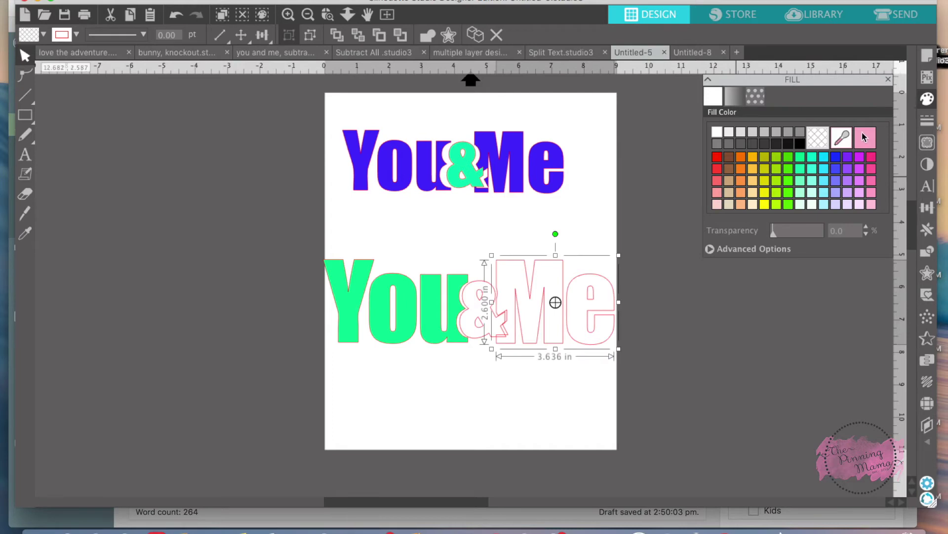
left_click(801, 169)
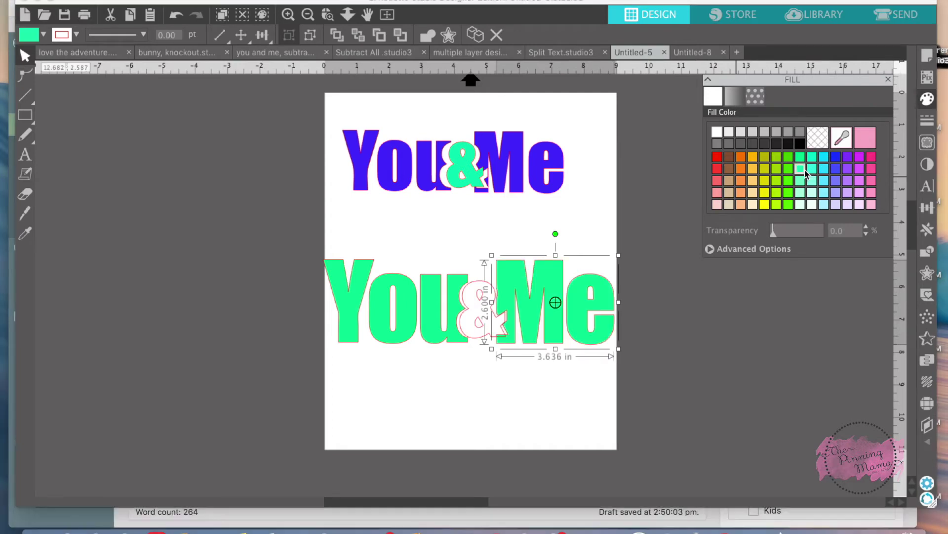
left_click(483, 315)
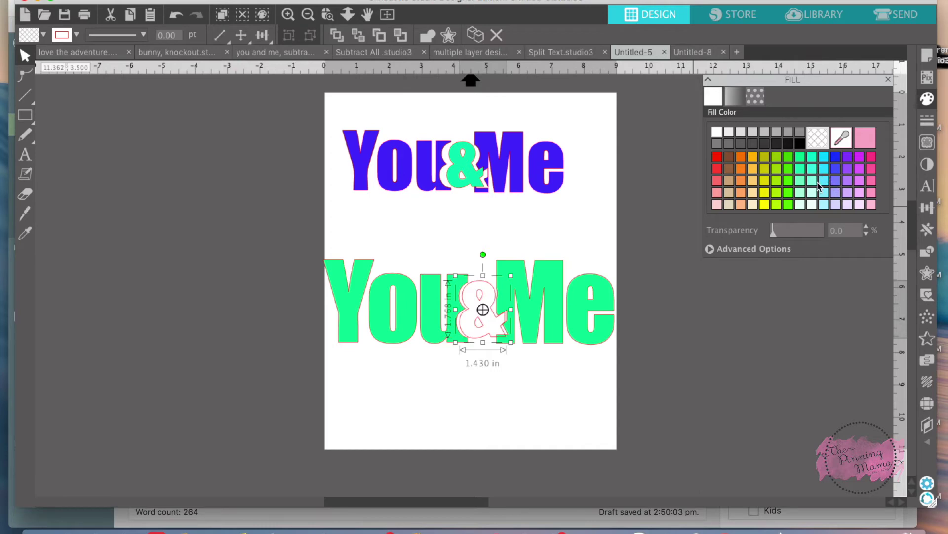
left_click(860, 171)
left_click(804, 331)
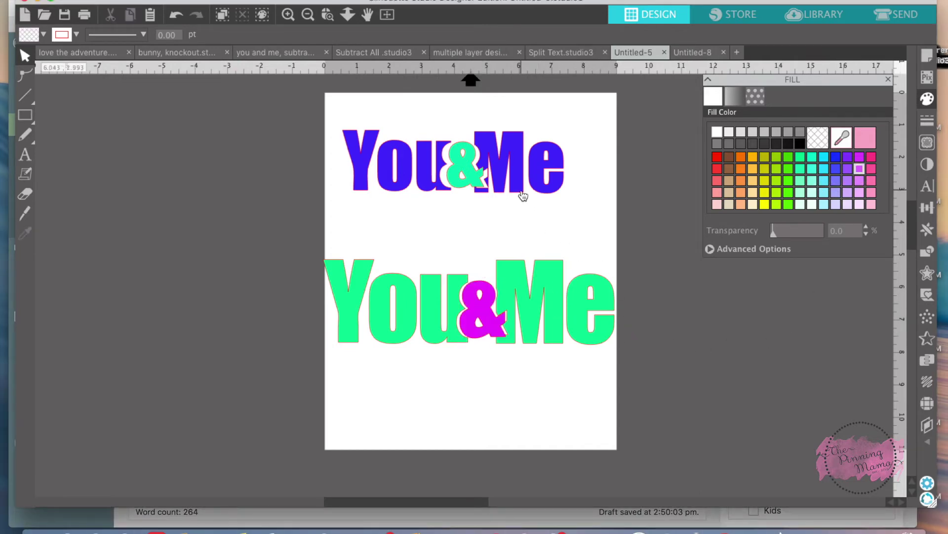
Shift the upper and lower Me words slightly right so the & fits between them
left_click_drag(522, 191, 527, 196)
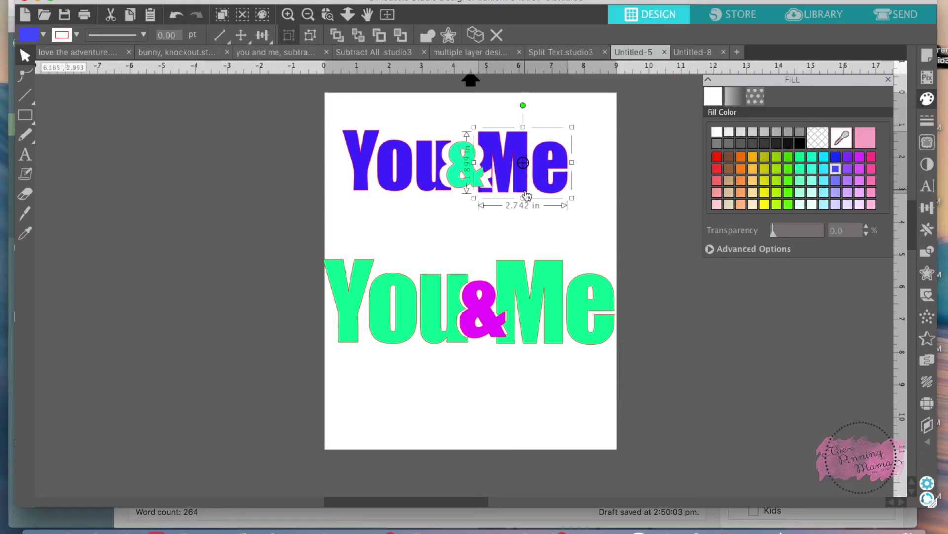
left_click(433, 187)
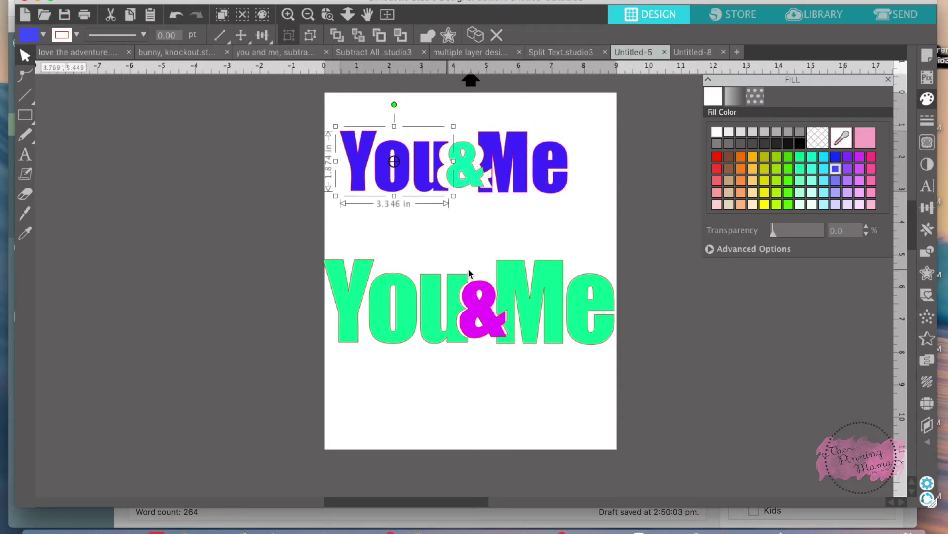
left_click(527, 286)
left_click_drag(527, 285, 528, 283)
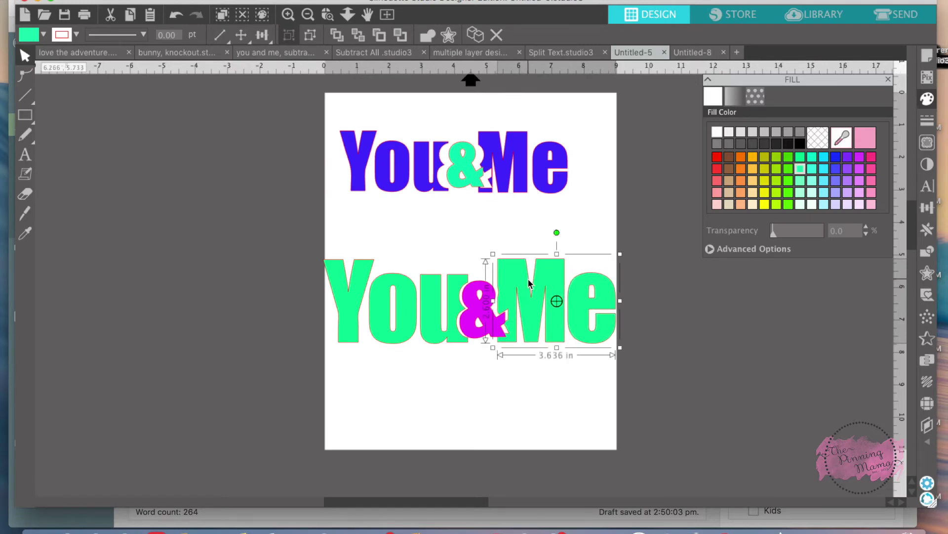
left_click(466, 421)
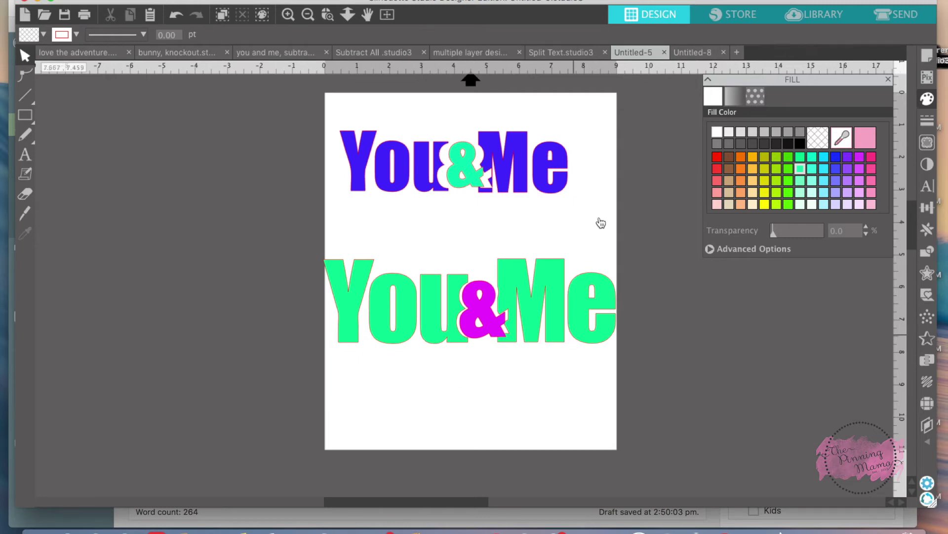
Look through the Split Text, Untitled-8, bunny and You and Me designs, then create a new blank document
left_click(556, 56)
left_click(692, 52)
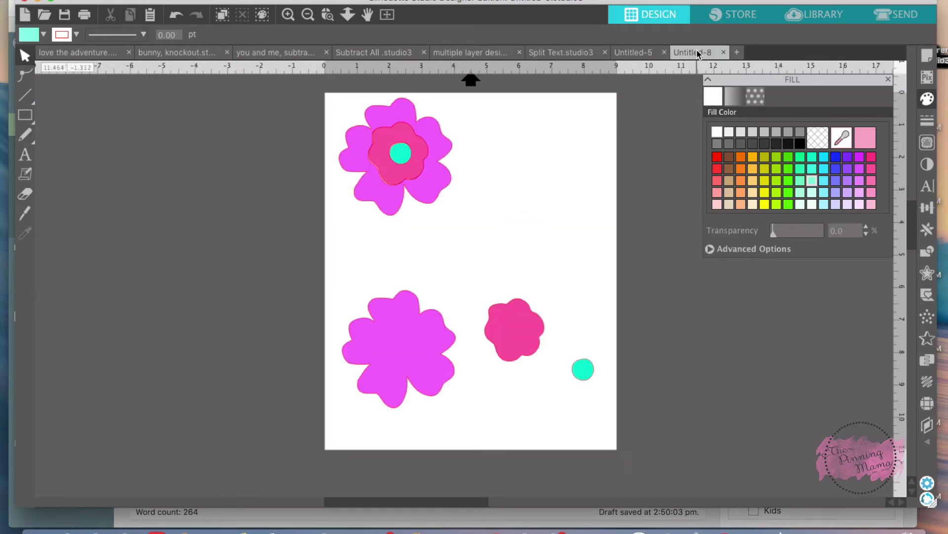
left_click(200, 53)
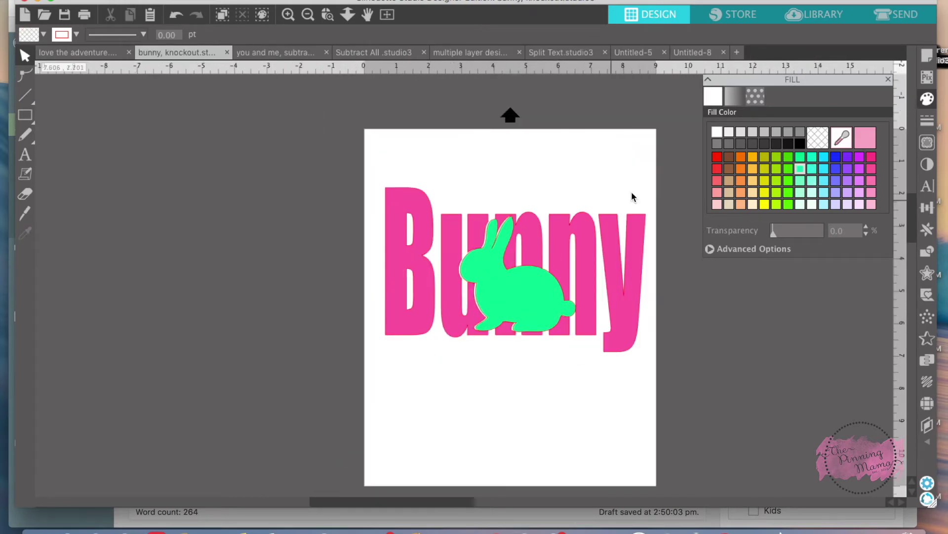
left_click(693, 53)
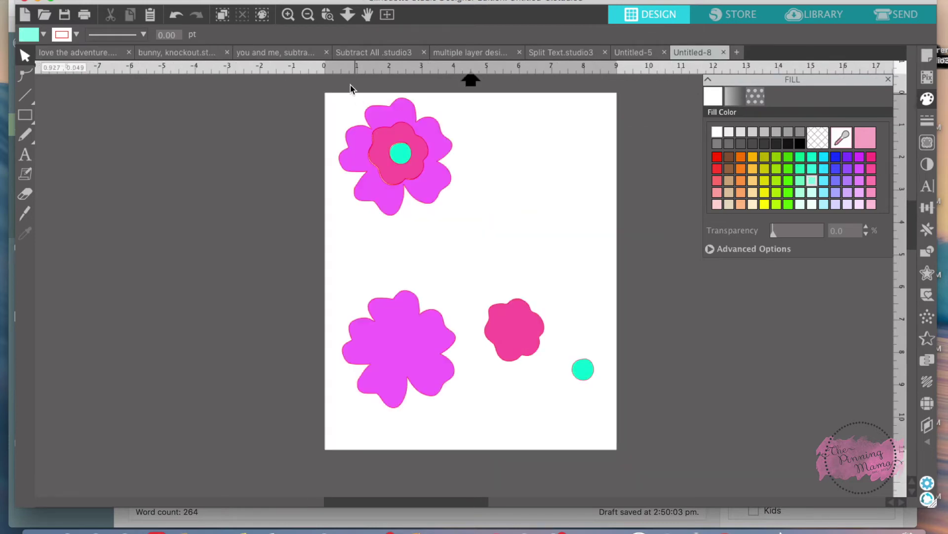
left_click(287, 55)
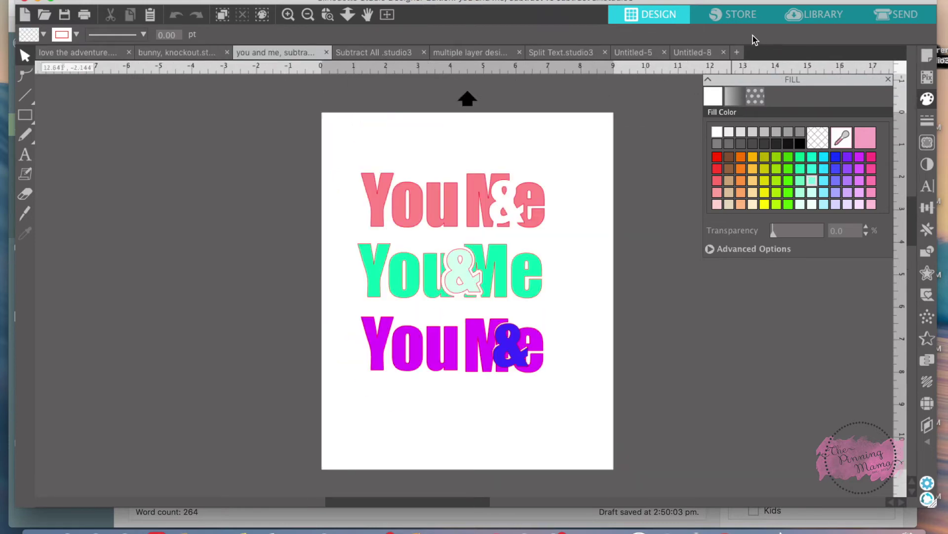
left_click(739, 53)
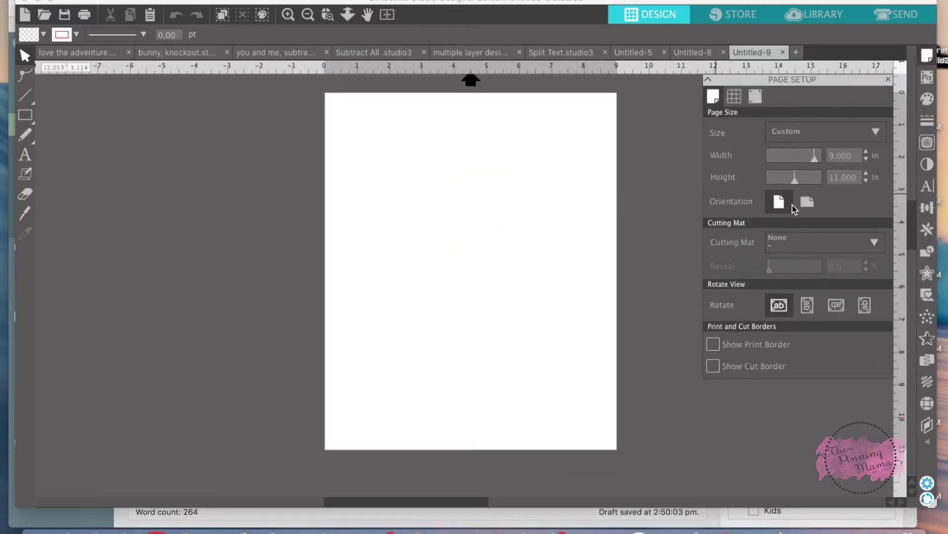
Add the text 'Bunny' in the Impact font
left_click(927, 186)
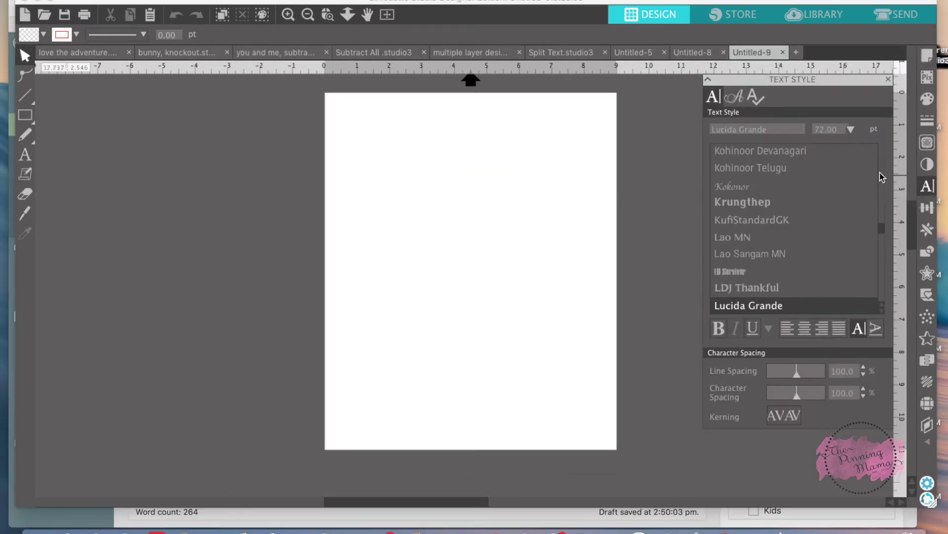
scroll(840, 222, "up", 3)
scroll(819, 240, "up", 10)
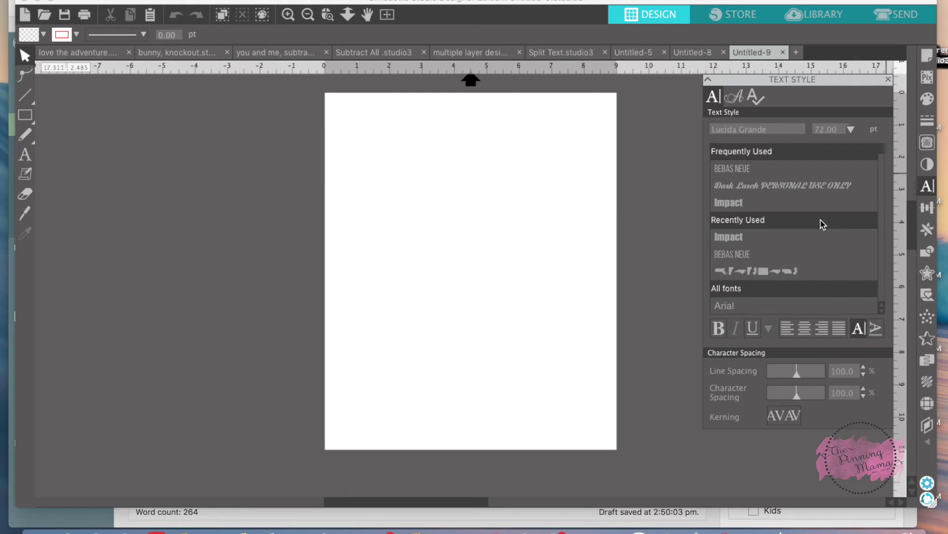
left_click(767, 204)
left_click(25, 154)
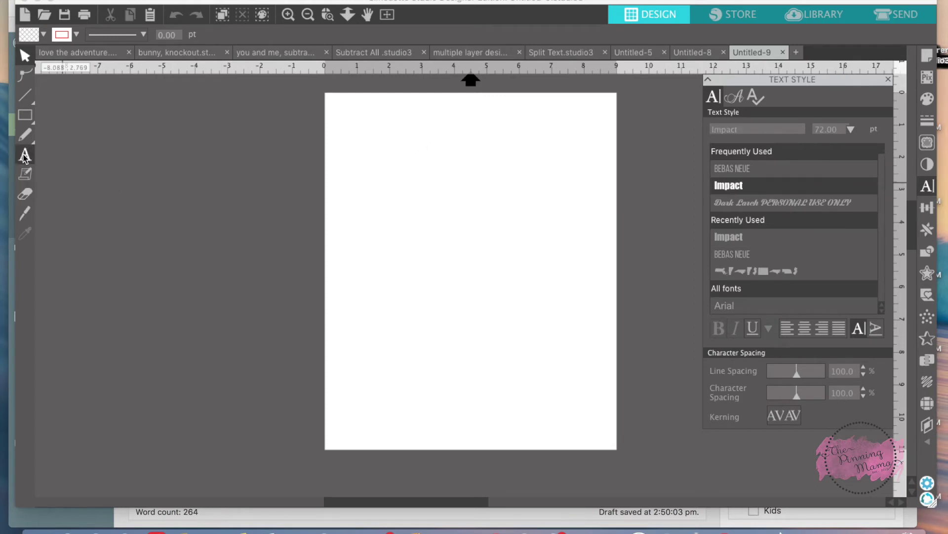
left_click(378, 251)
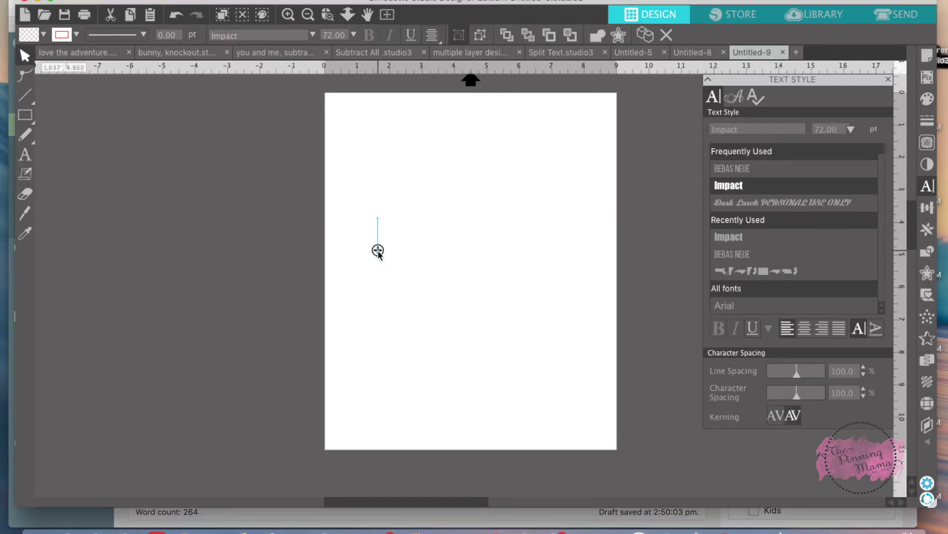
type("Bunny")
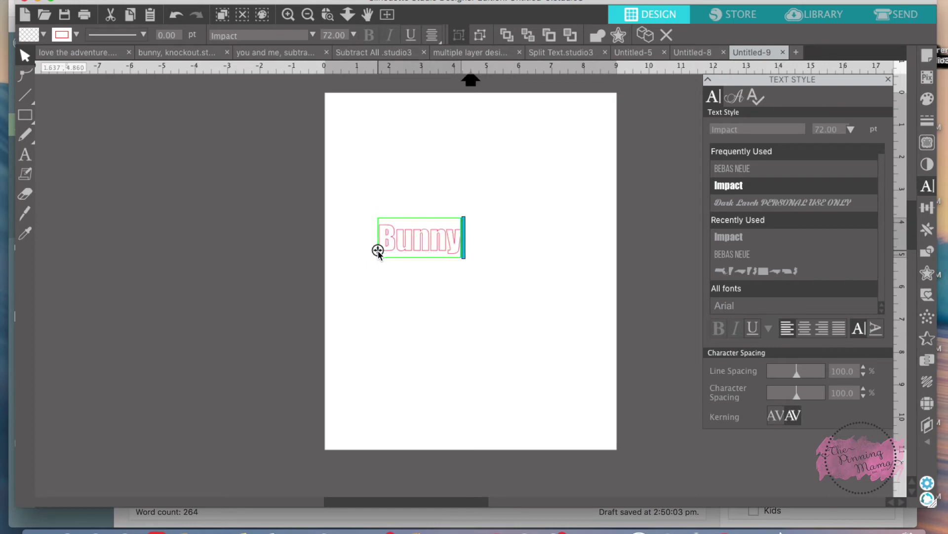
left_click(486, 257)
Enlarge Bunny across the page, centre it, and set character spacing to 95
left_click(420, 237)
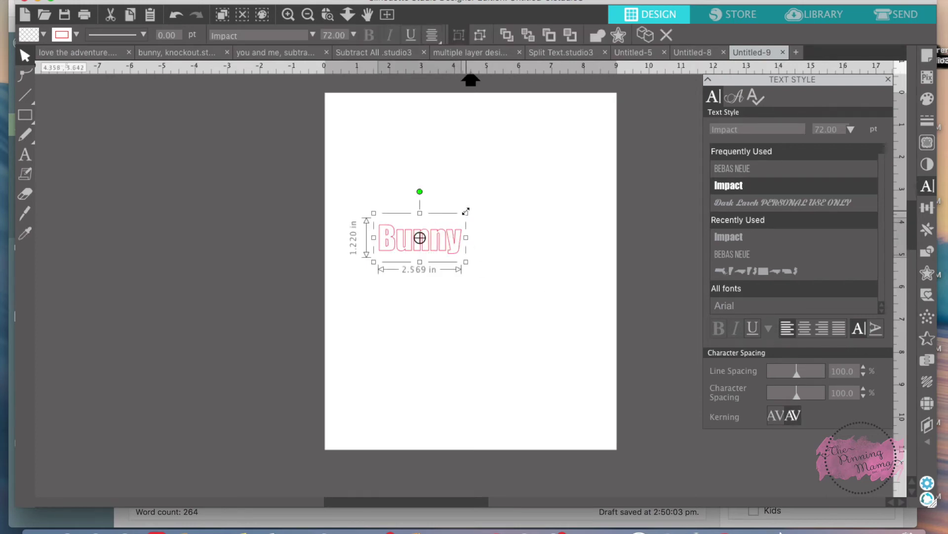
left_click_drag(467, 212, 584, 157)
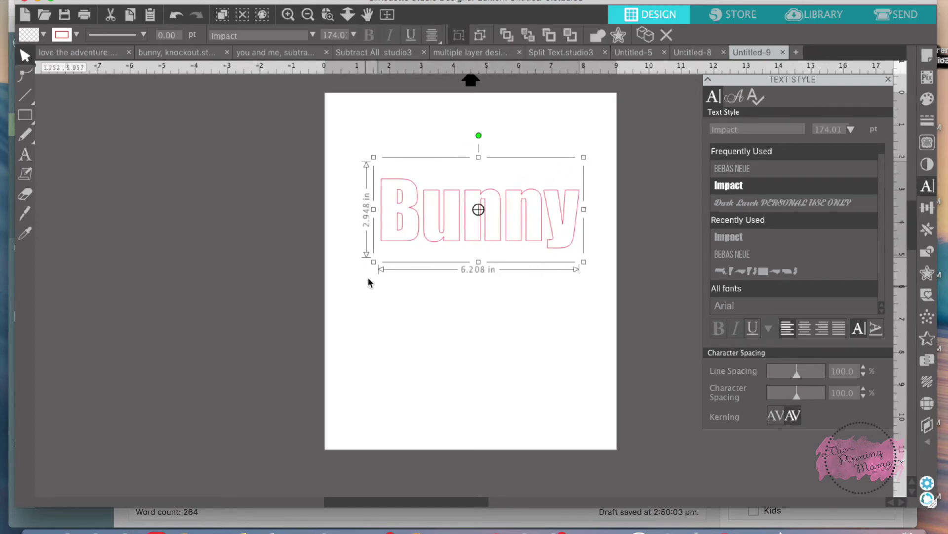
left_click_drag(374, 262, 338, 332)
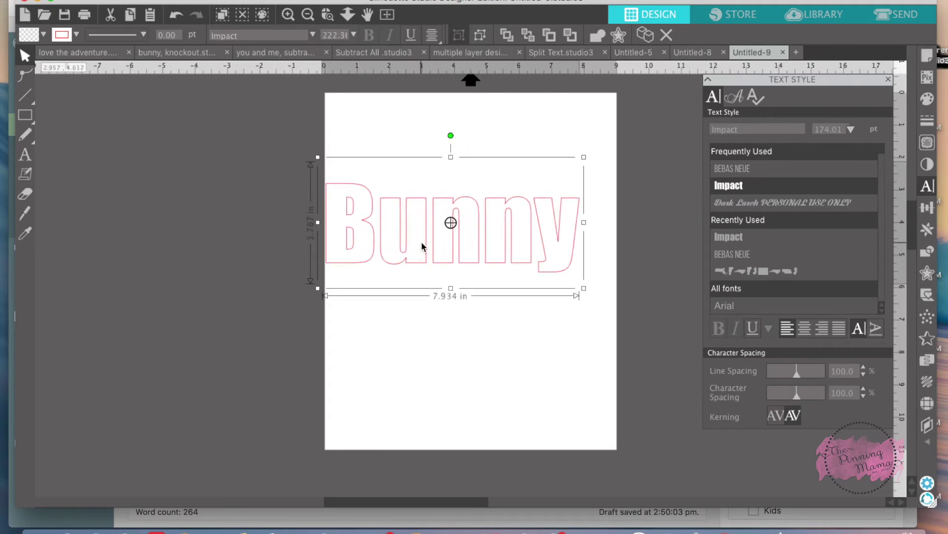
left_click(445, 251)
left_click(446, 251)
left_click_drag(461, 255, 487, 265)
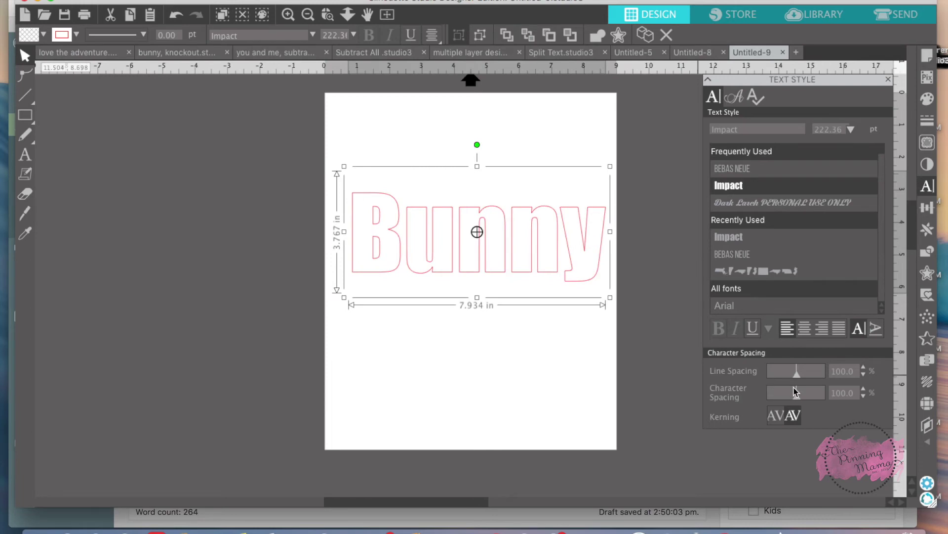
left_click_drag(798, 396, 796, 395)
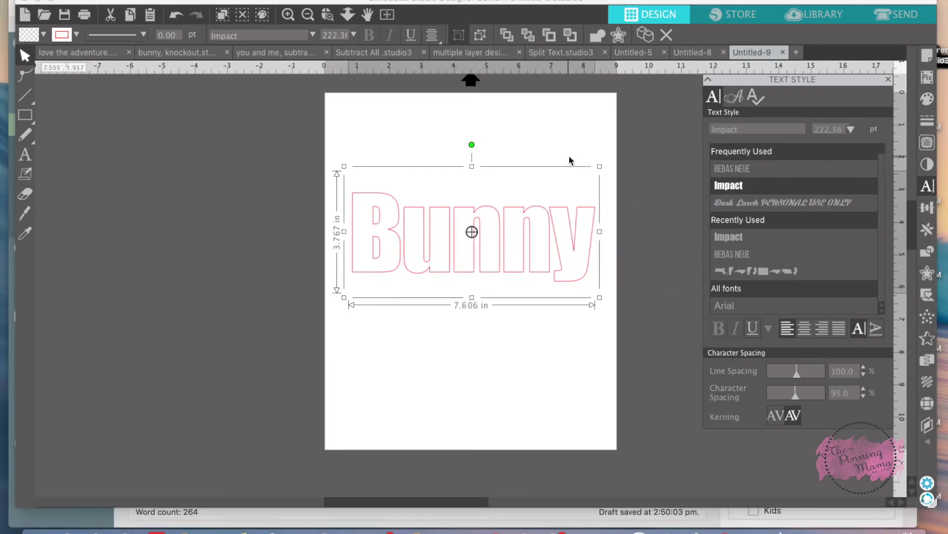
Stretch Bunny vertically to about 5.757 in tall, keeping it 7.606 in wide
left_click(472, 168)
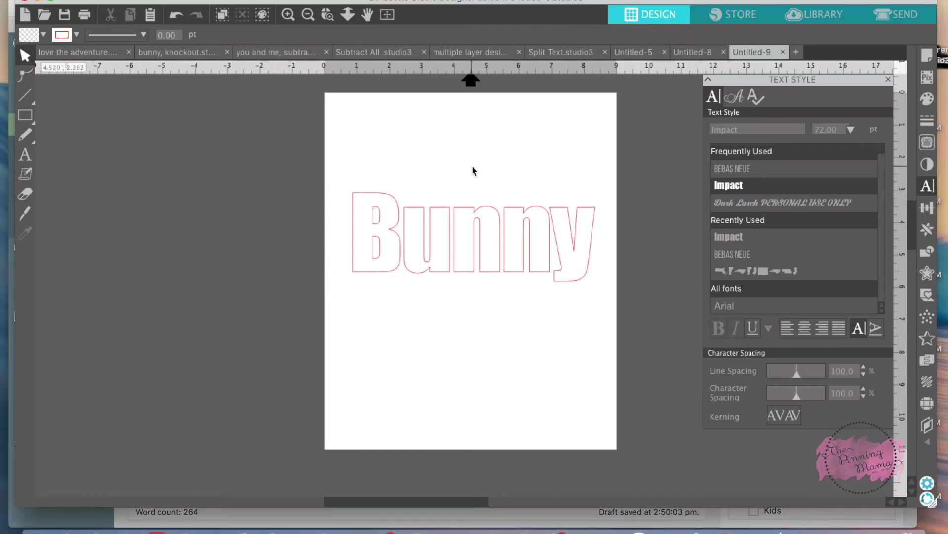
left_click(481, 211)
left_click_drag(471, 167, 470, 125)
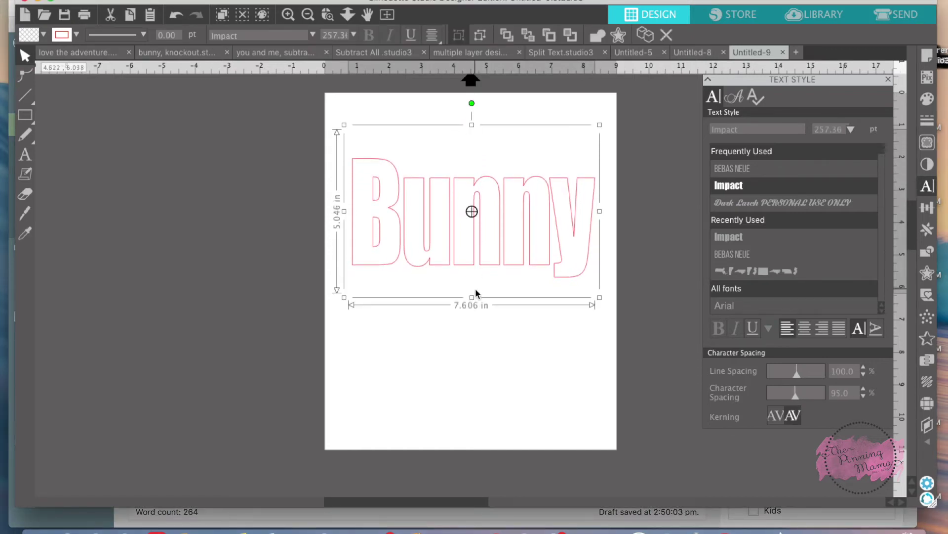
left_click_drag(471, 297, 473, 322)
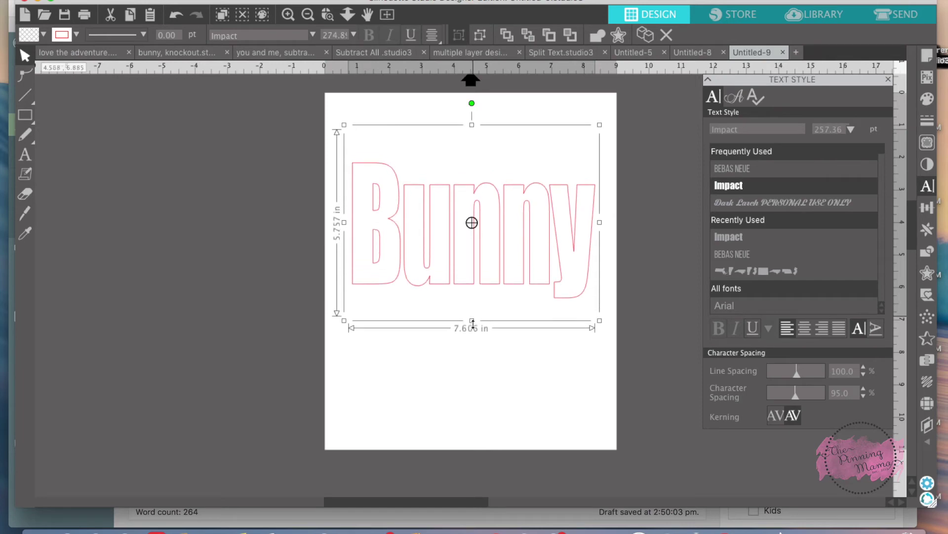
left_click(626, 309)
Place the bunny from Recent Downloads, shrink it to about 2.537 in and set it below Bunny
left_click(831, 17)
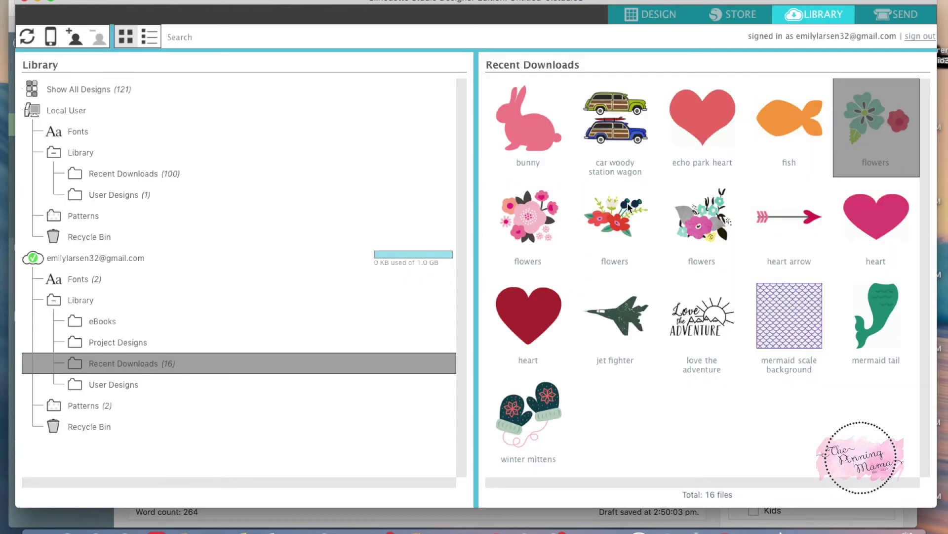
double_click(537, 131)
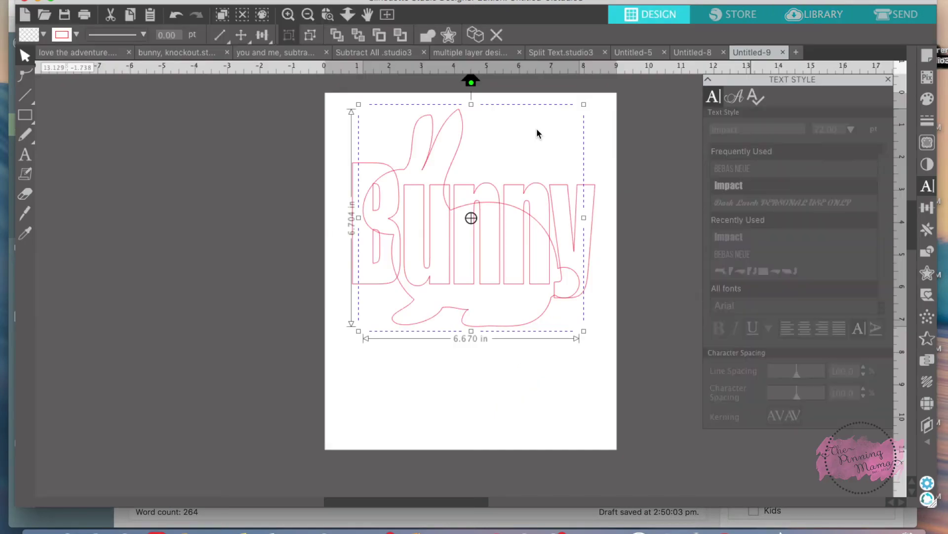
left_click(504, 310)
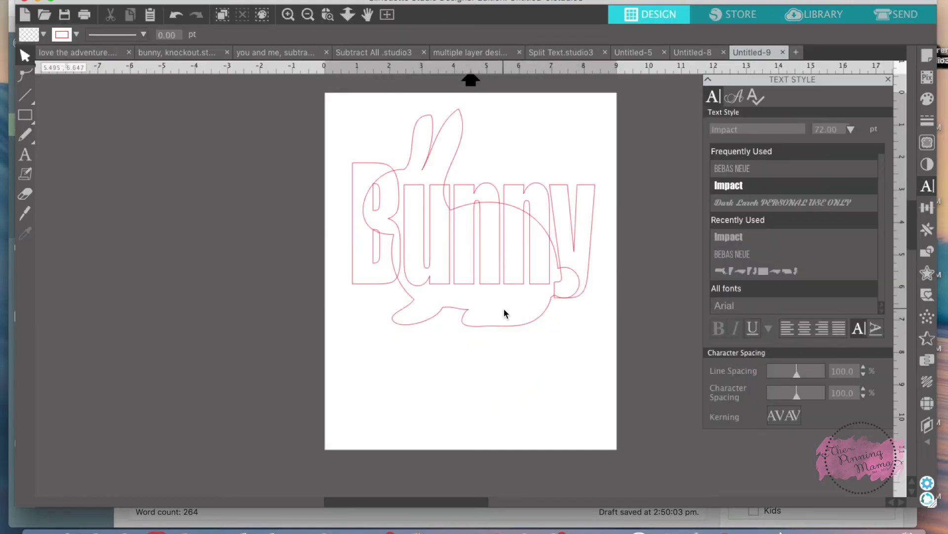
left_click(562, 271)
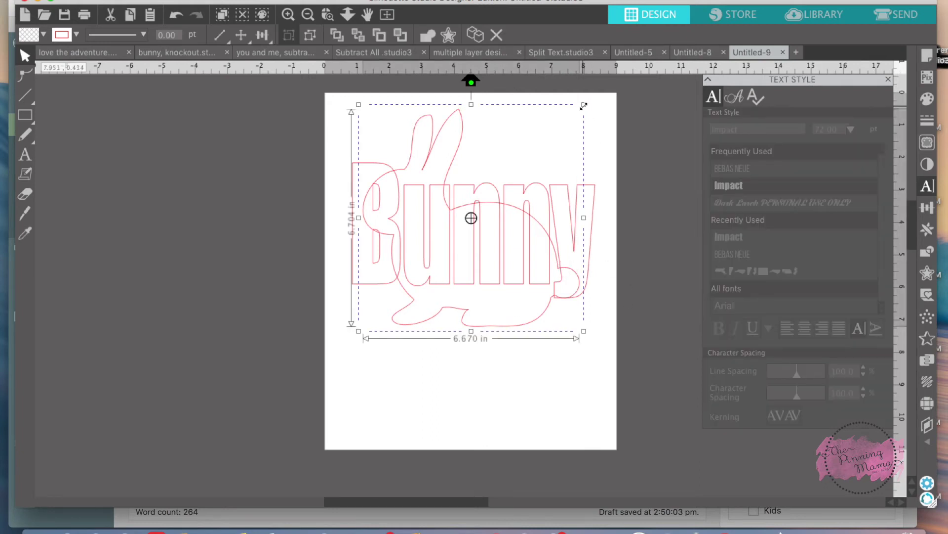
left_click_drag(583, 105, 456, 258)
left_click_drag(439, 303, 500, 370)
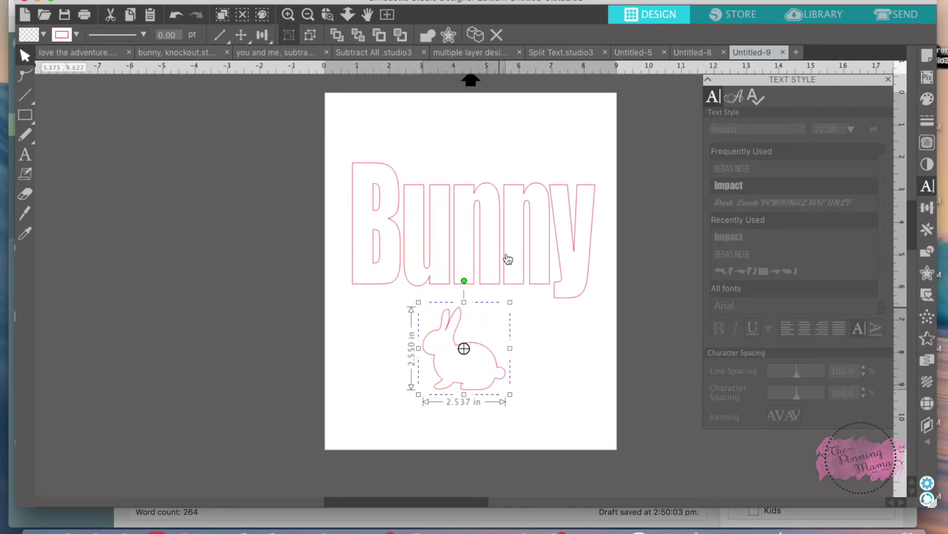
left_click(511, 244)
Fill the word Bunny with magenta and the bunny shape with mint
left_click(510, 247)
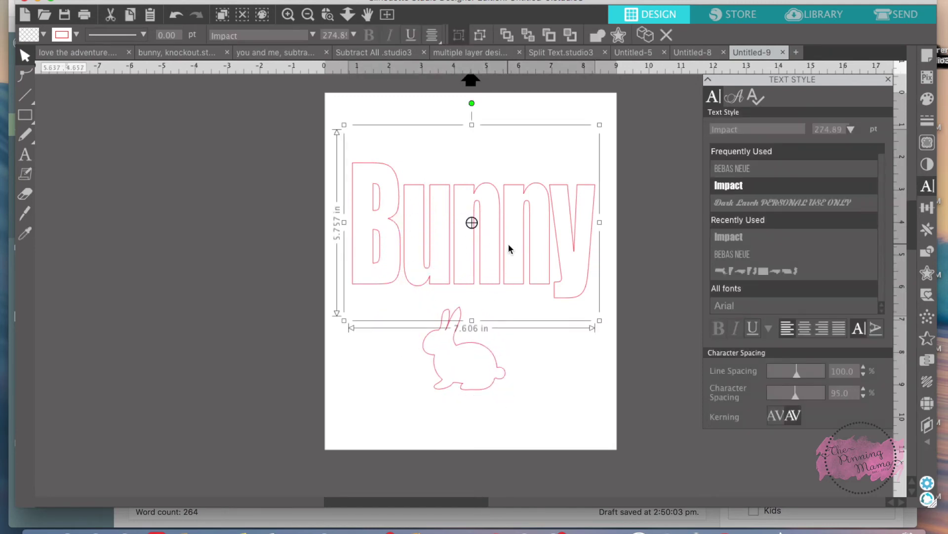
left_click(928, 101)
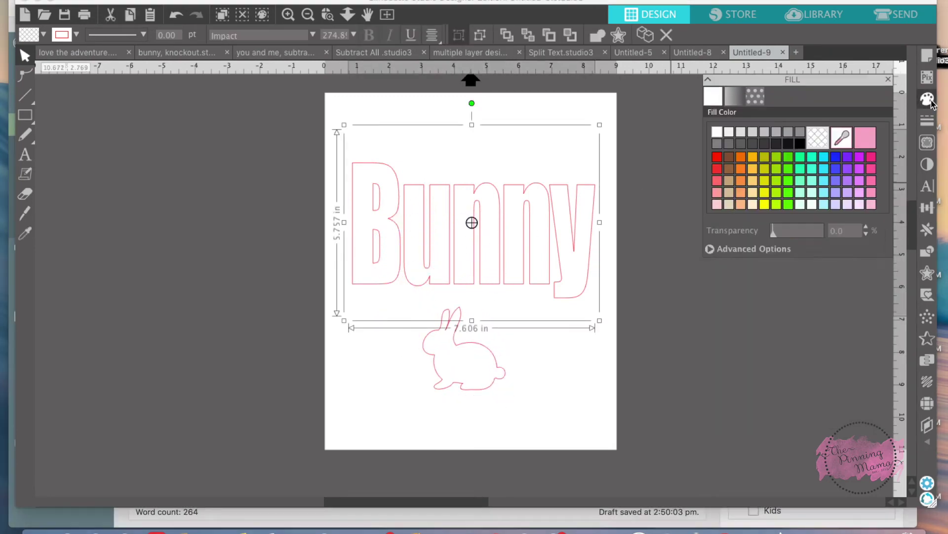
left_click(859, 180)
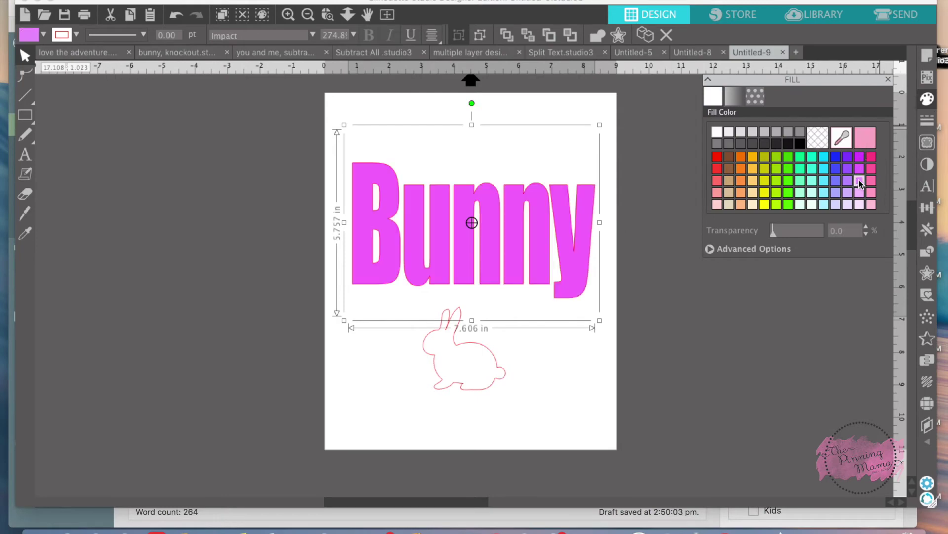
left_click(473, 378)
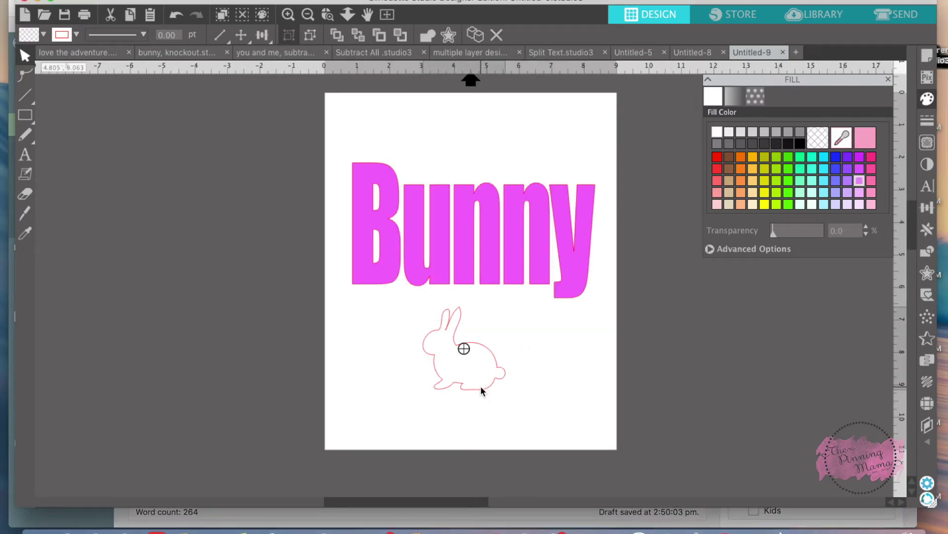
left_click(800, 192)
left_click(686, 295)
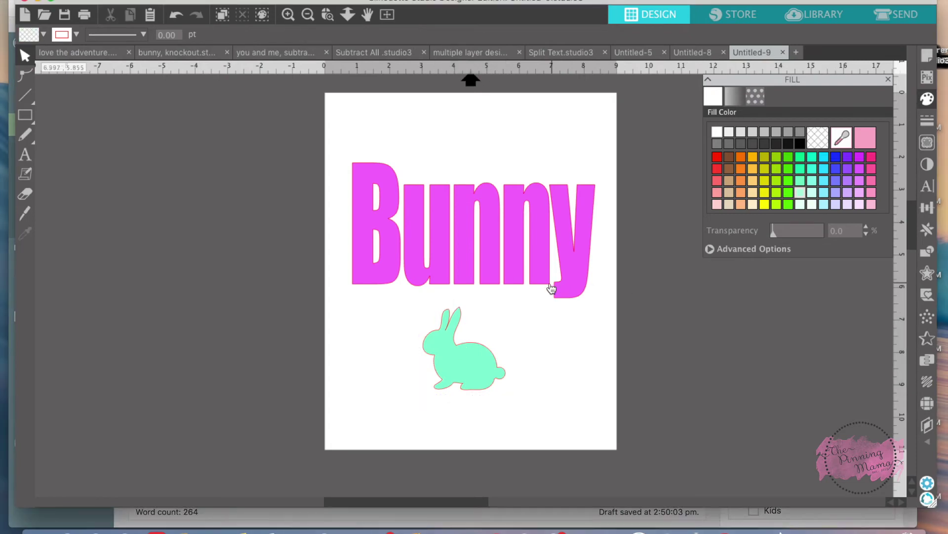
Move the mint bunny over the middle of Bunny and enlarge it to about 2.8 in
left_click_drag(491, 362, 497, 244)
key("Escape")
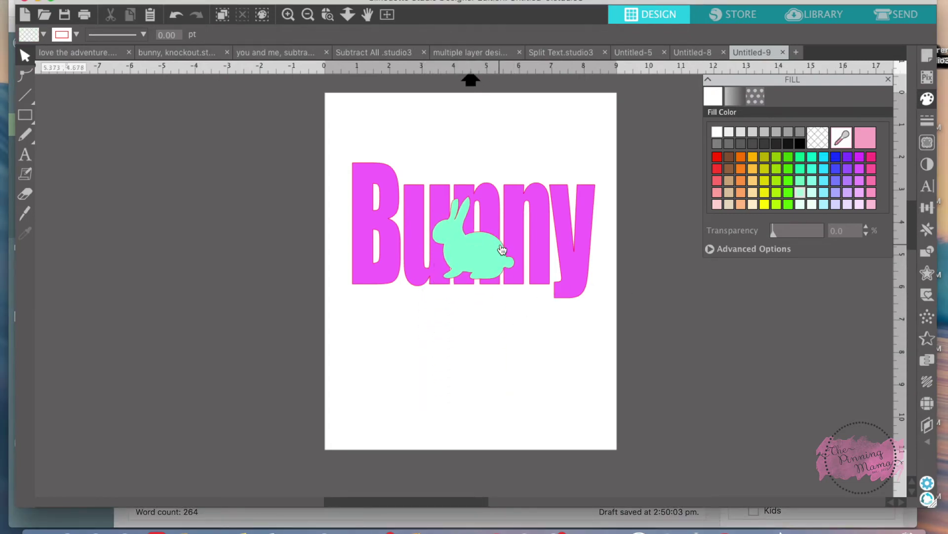
left_click(502, 250)
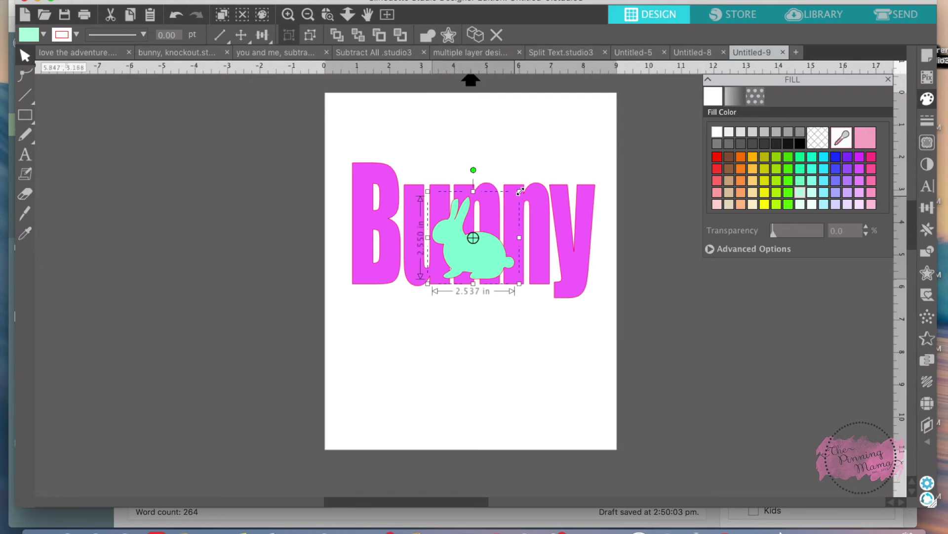
left_click_drag(521, 191, 528, 182)
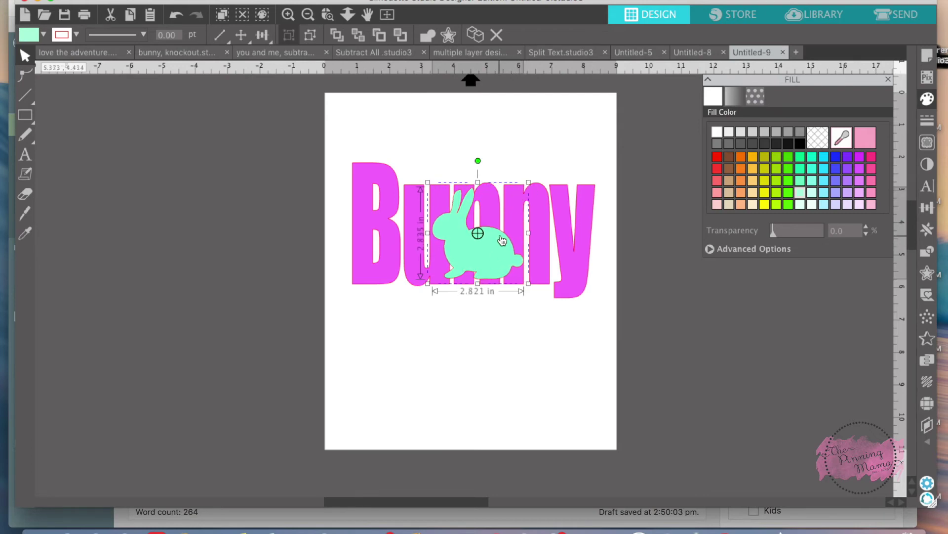
left_click(503, 237)
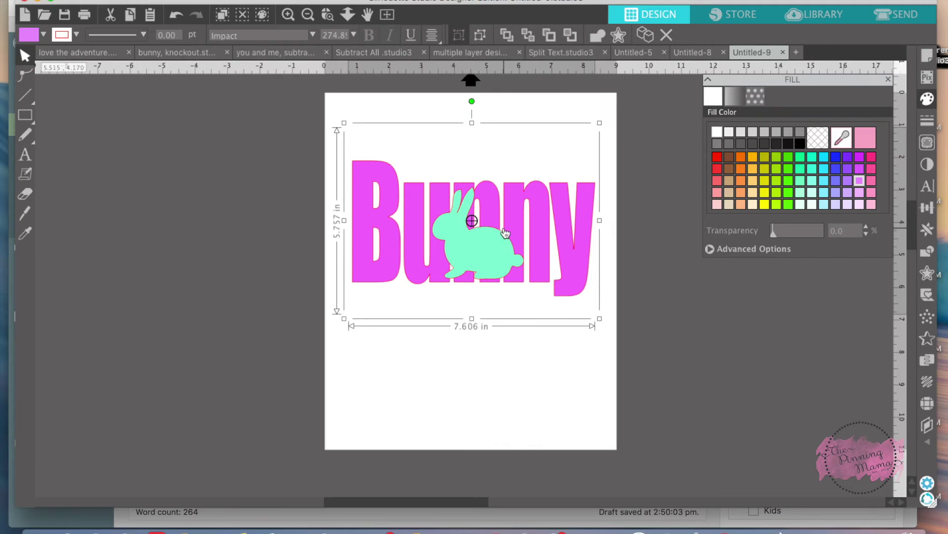
left_click_drag(505, 233, 506, 235)
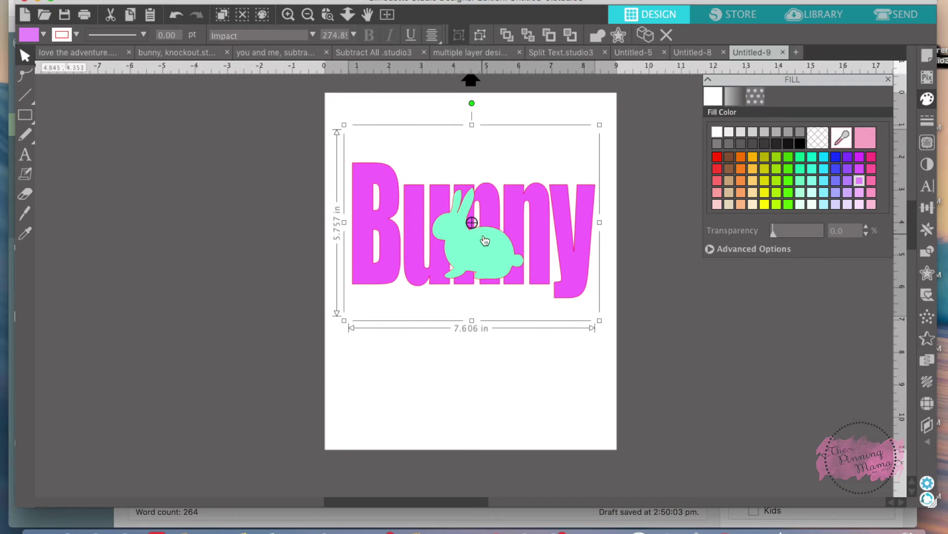
left_click(483, 239)
Bring the mint bunny to the front, then marquee-select both it and the word
right_click(483, 234)
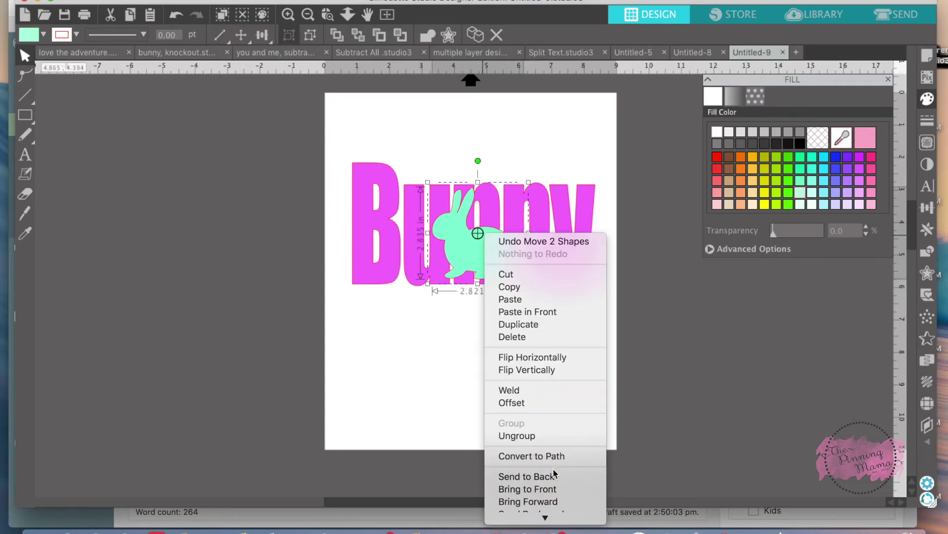
left_click(552, 489)
left_click(525, 378)
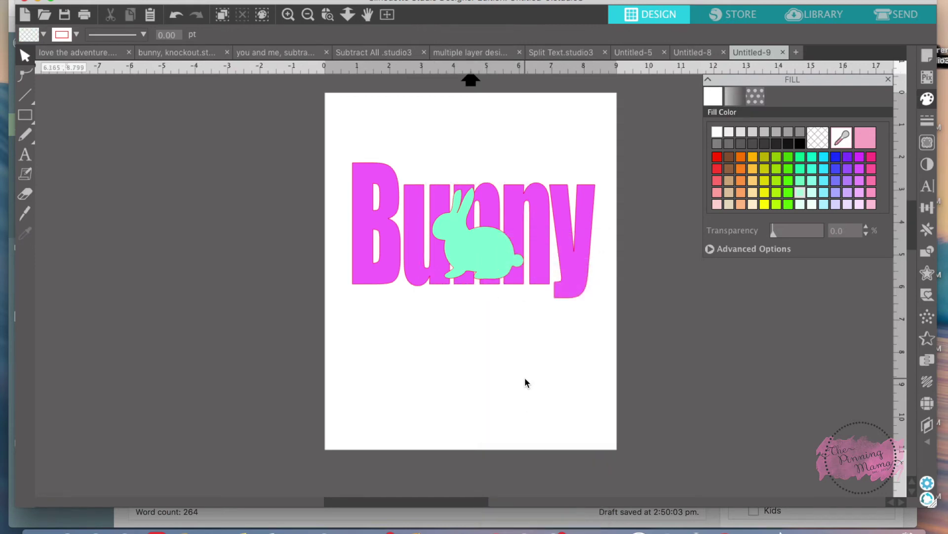
left_click_drag(341, 139, 603, 330)
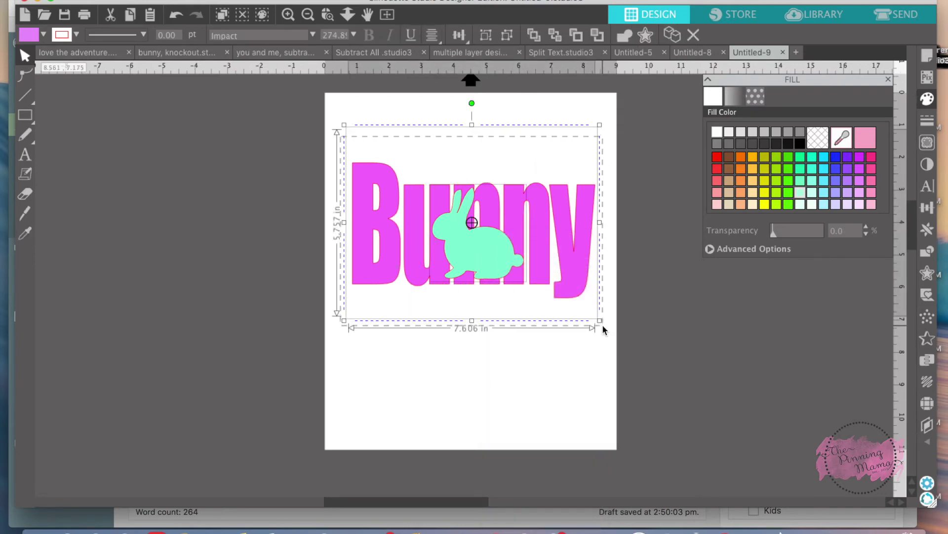
Subtract All to cut the bunny from 'Bunny', park the mint bunny off the mat, then return to Untitled-5
left_click(928, 252)
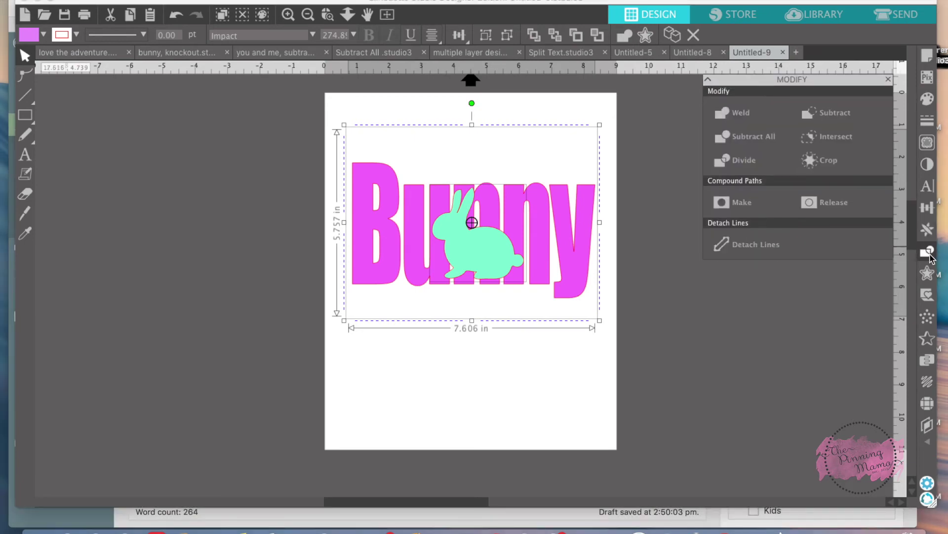
left_click(769, 143)
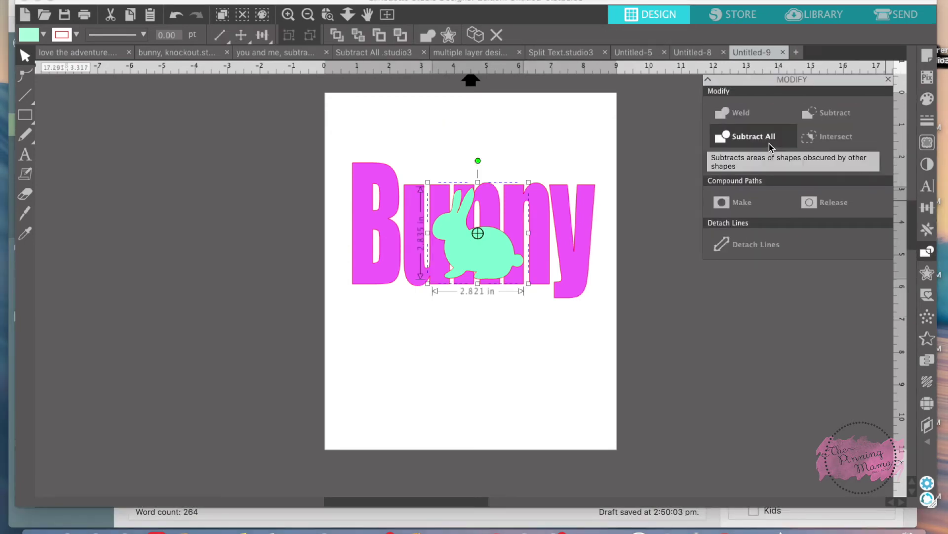
double_click(495, 274)
left_click_drag(495, 274, 250, 348)
left_click(458, 351)
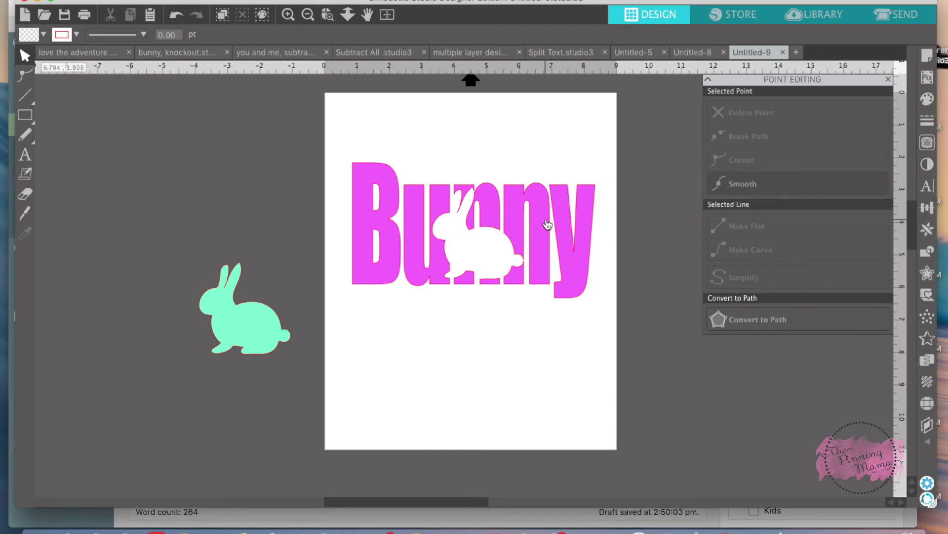
left_click(641, 56)
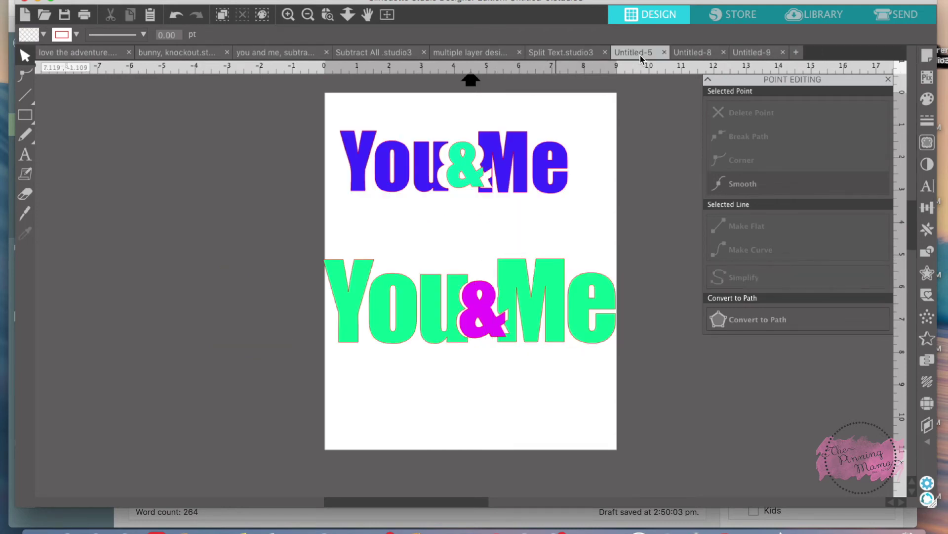
Place the flowers design from the library onto the flower page
left_click(692, 52)
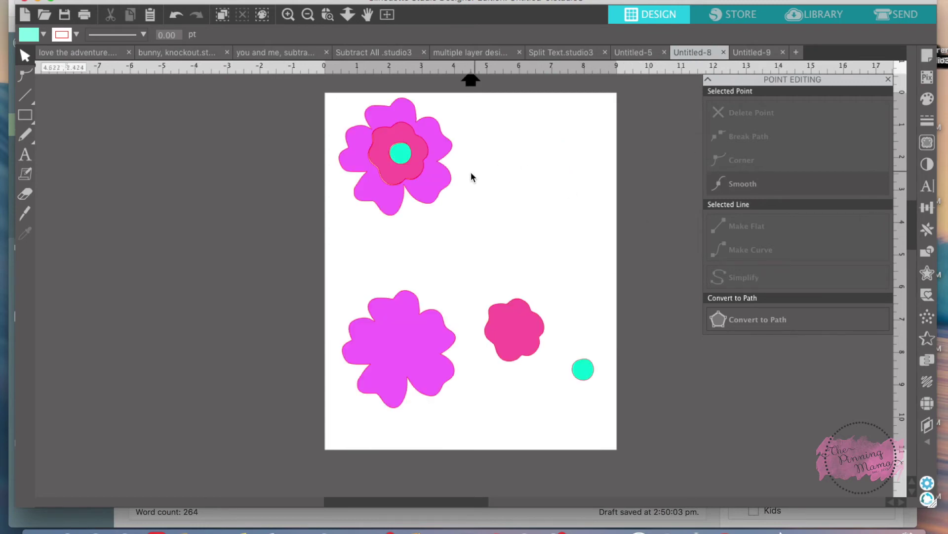
left_click(828, 10)
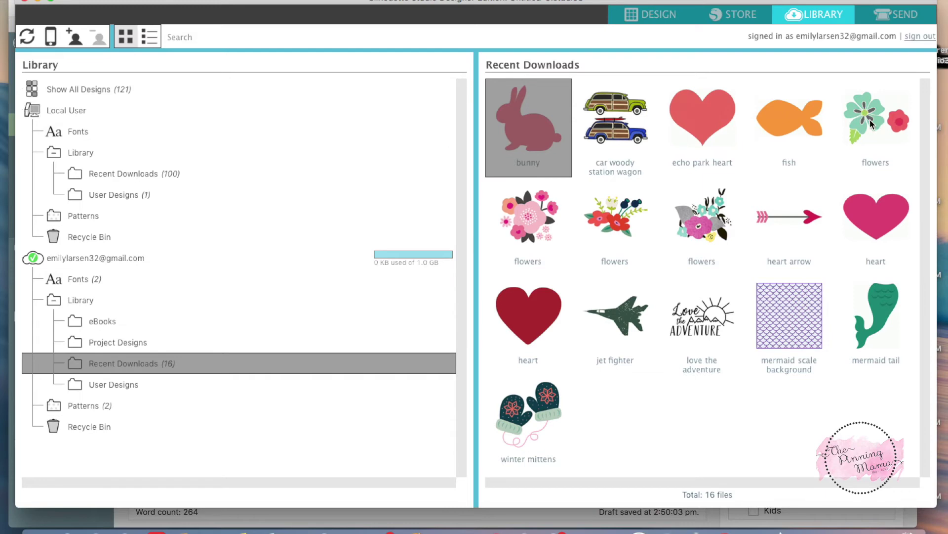
double_click(871, 121)
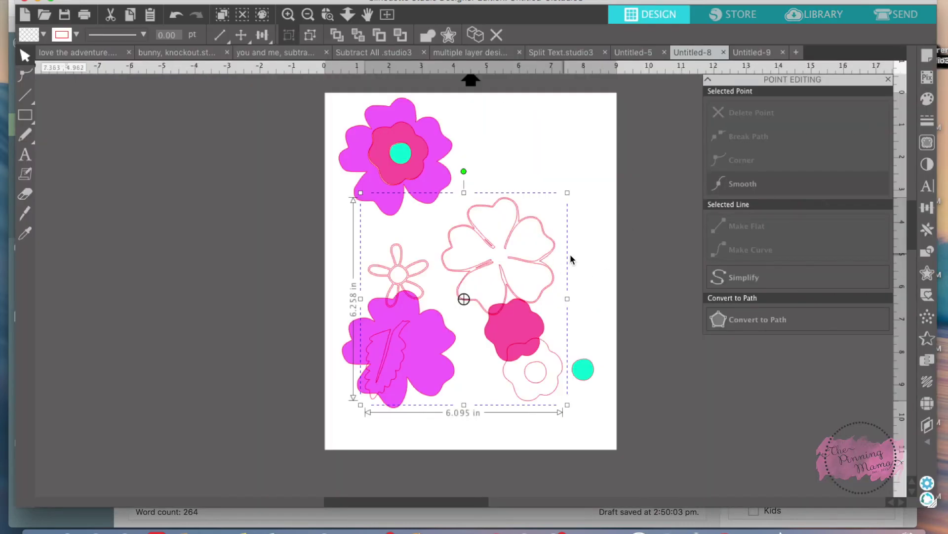
Ungroup the flower design and spread the outline flowers apart
left_click(570, 259)
left_click_drag(568, 253, 598, 202)
left_click(547, 236)
right_click(546, 233)
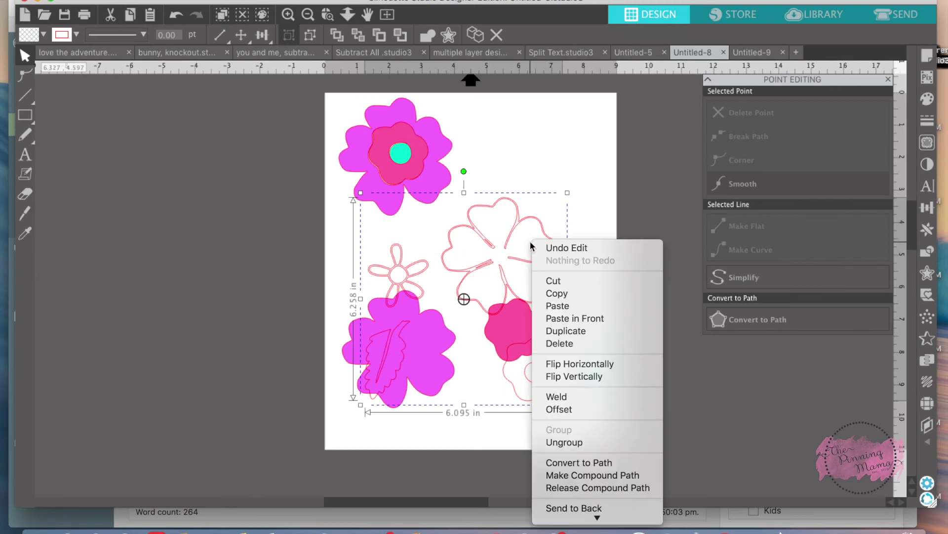
left_click(572, 441)
left_click_drag(550, 229, 556, 183)
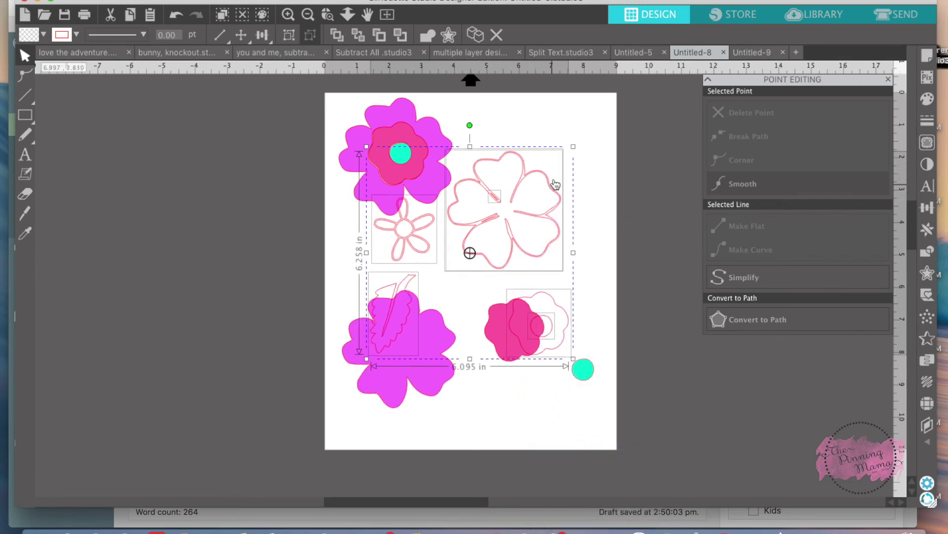
left_click(635, 244)
left_click_drag(565, 243, 302, 287)
Delete the leftover outline piece and the leaf outline
left_click(503, 267)
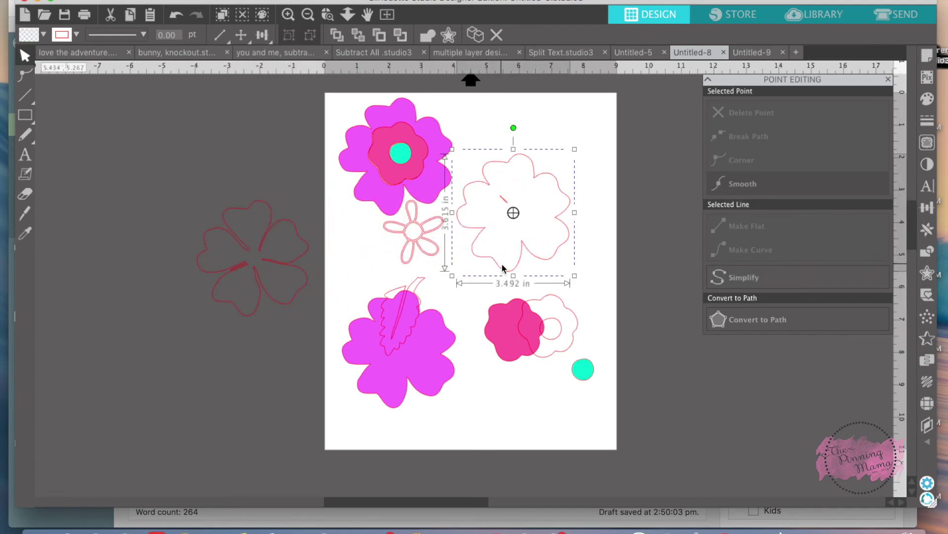
double_click(504, 198)
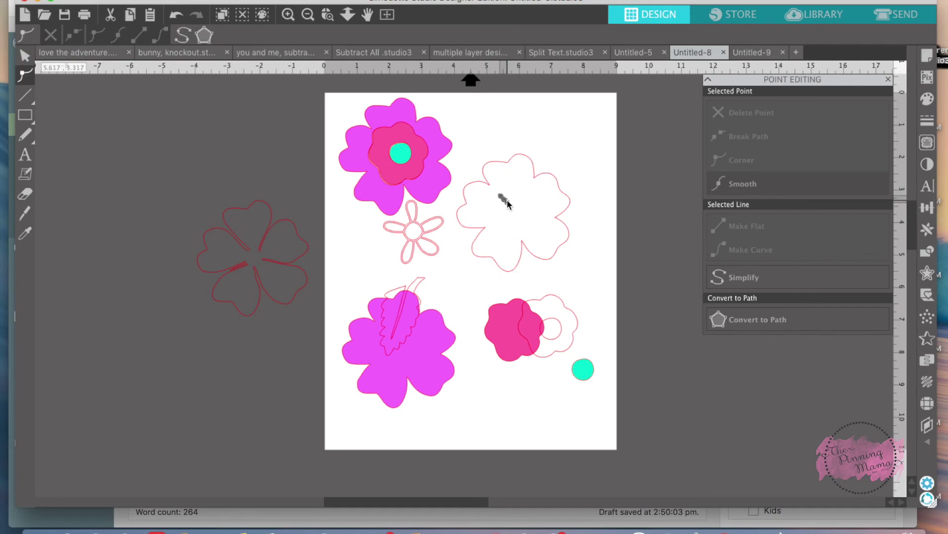
left_click(425, 248)
key("Delete")
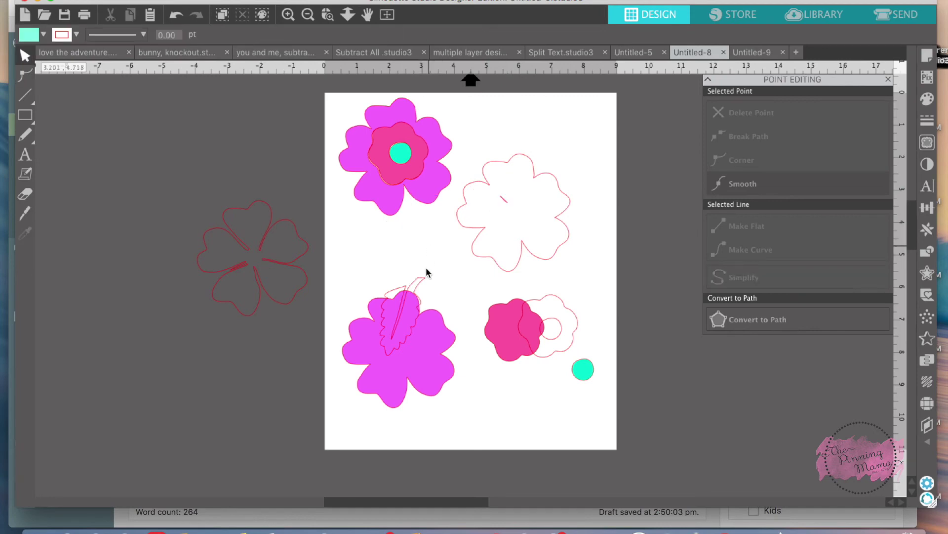
left_click_drag(410, 292, 428, 255)
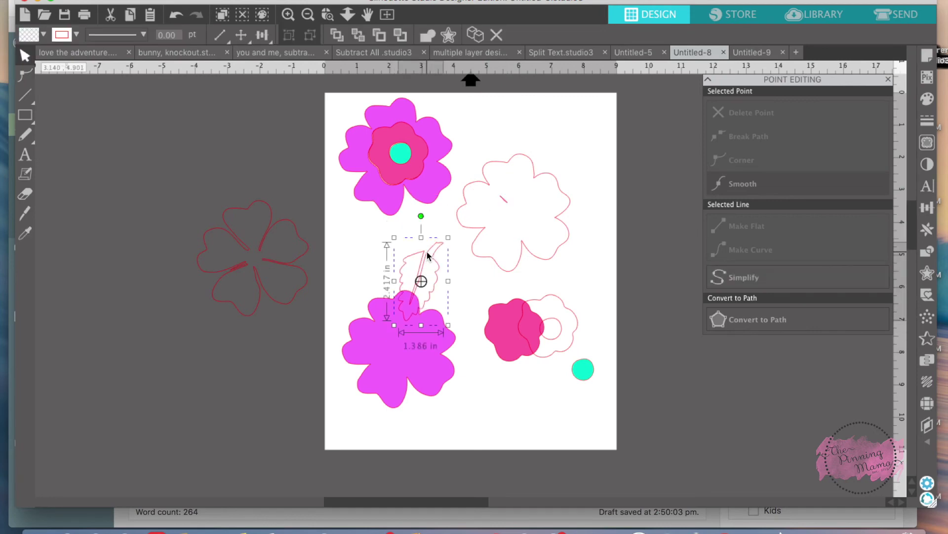
key("Delete")
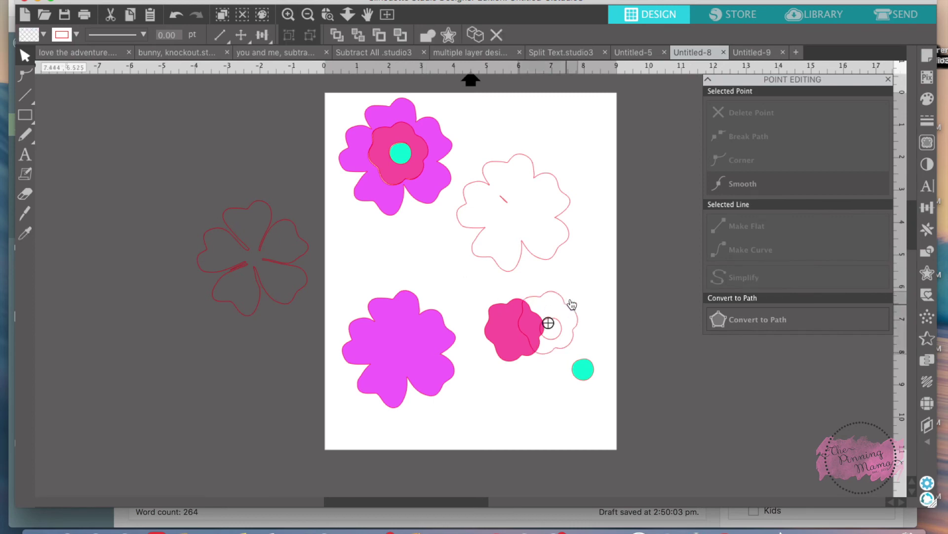
Move the outline flower and small outline circle off the pink flower
left_click_drag(572, 304, 595, 269)
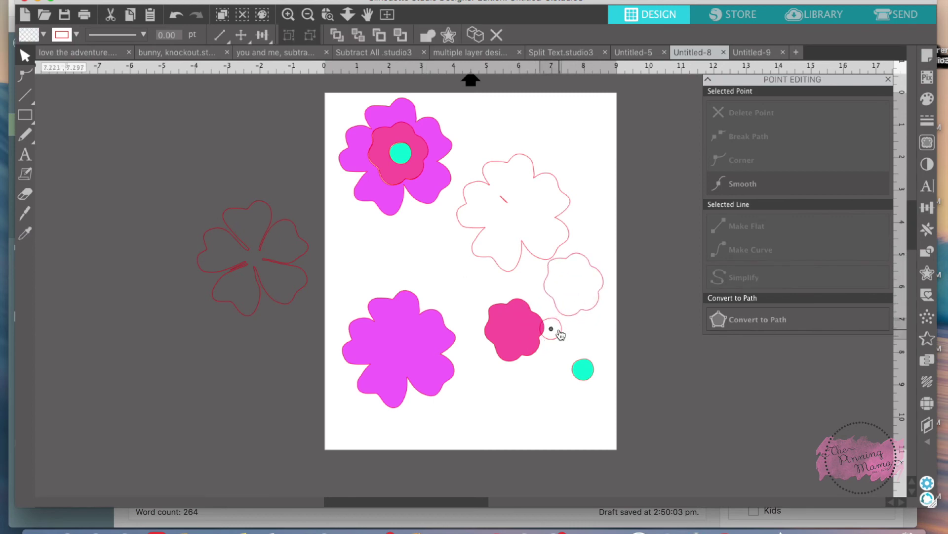
left_click_drag(561, 335, 586, 333)
left_click(504, 199)
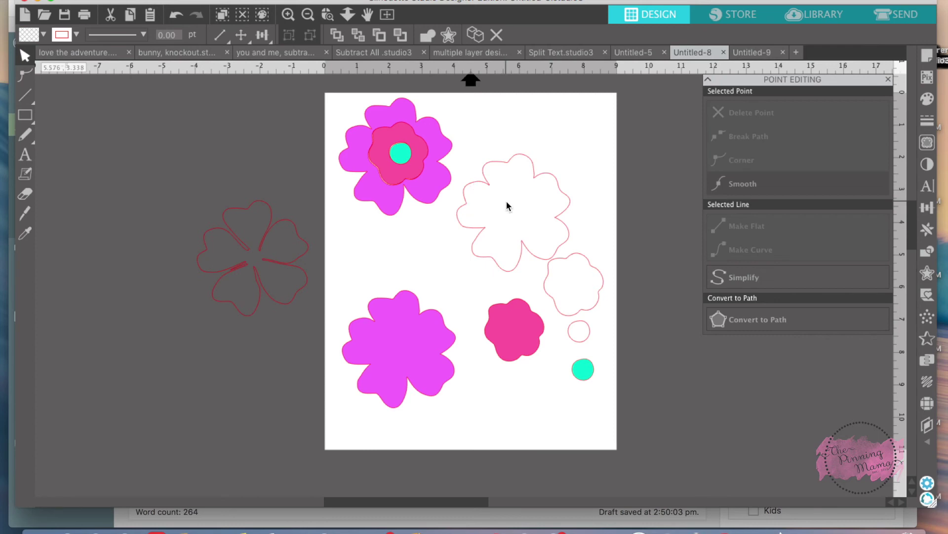
left_click(488, 262)
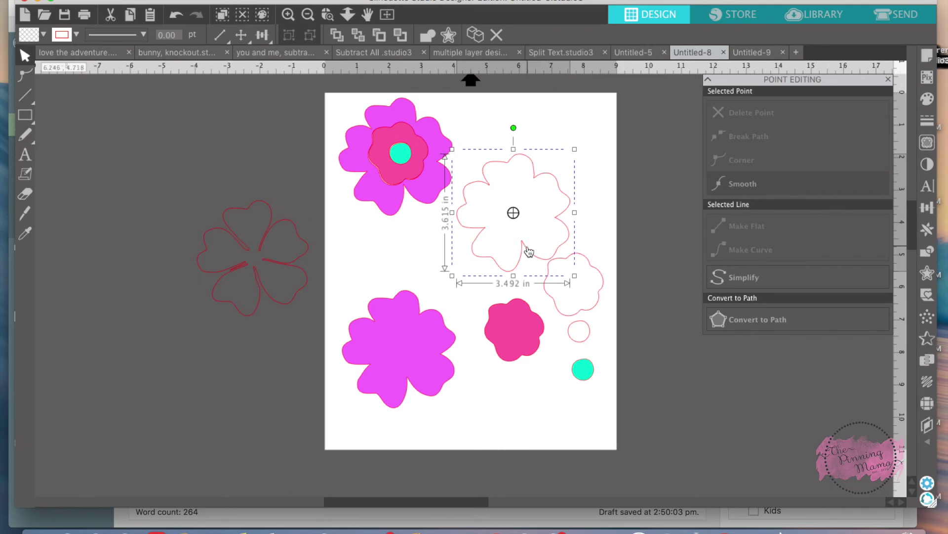
Move the large and small outline flowers and the outline circle off the page
left_click_drag(529, 251, 162, 439)
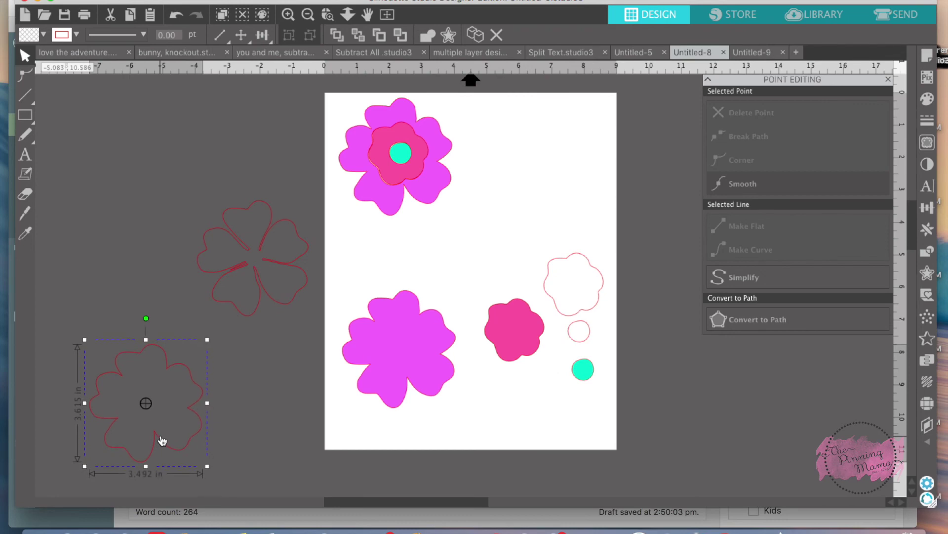
left_click_drag(548, 302, 259, 381)
left_click_drag(579, 342, 288, 417)
left_click(297, 425)
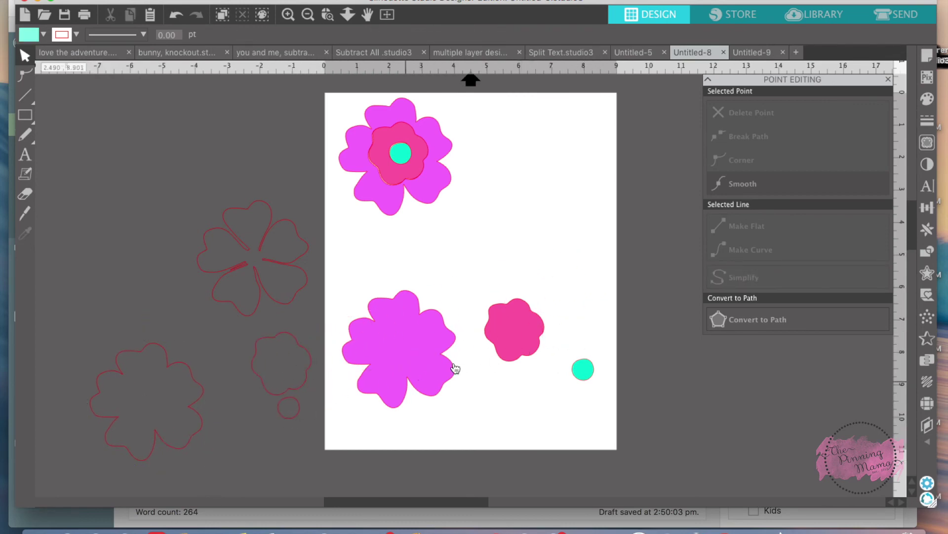
Stack the pink flower on top of the magenta flower
left_click(432, 321)
left_click(502, 329)
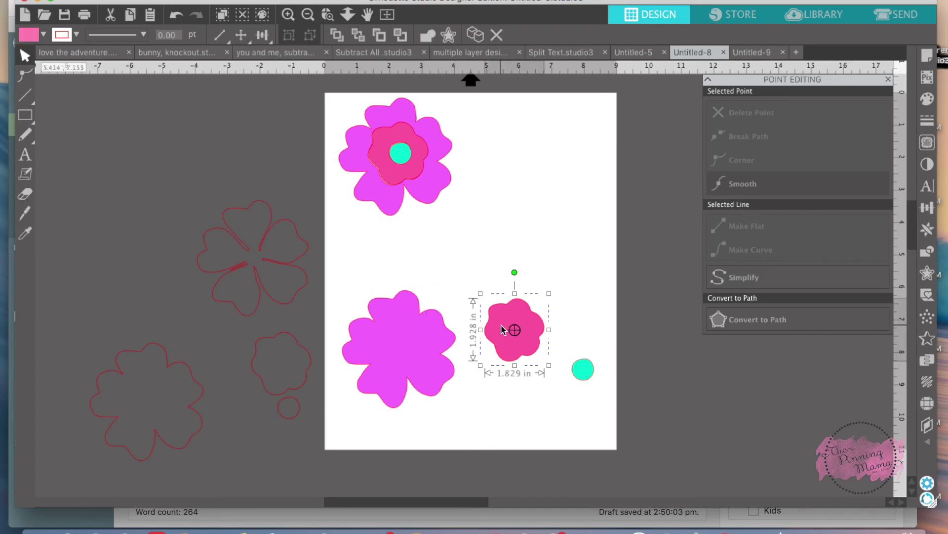
left_click(588, 371)
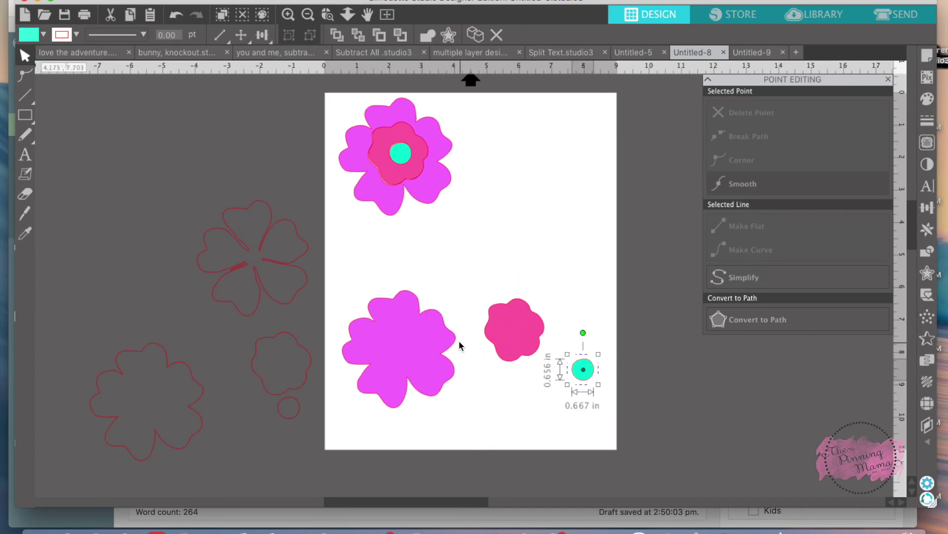
left_click_drag(451, 338, 403, 351)
left_click(508, 350)
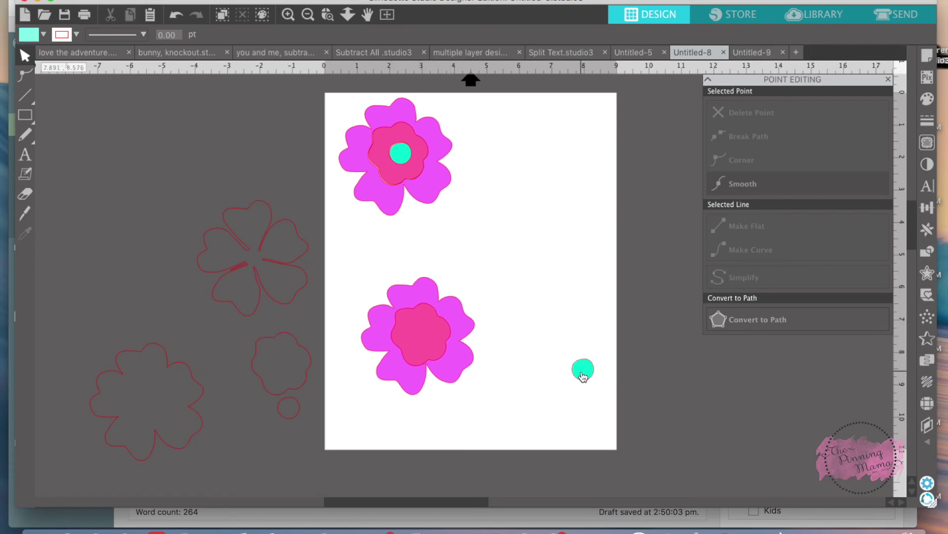
Centre the teal circle on the flower and bring it to the front
left_click_drag(583, 377, 419, 346)
key("Escape")
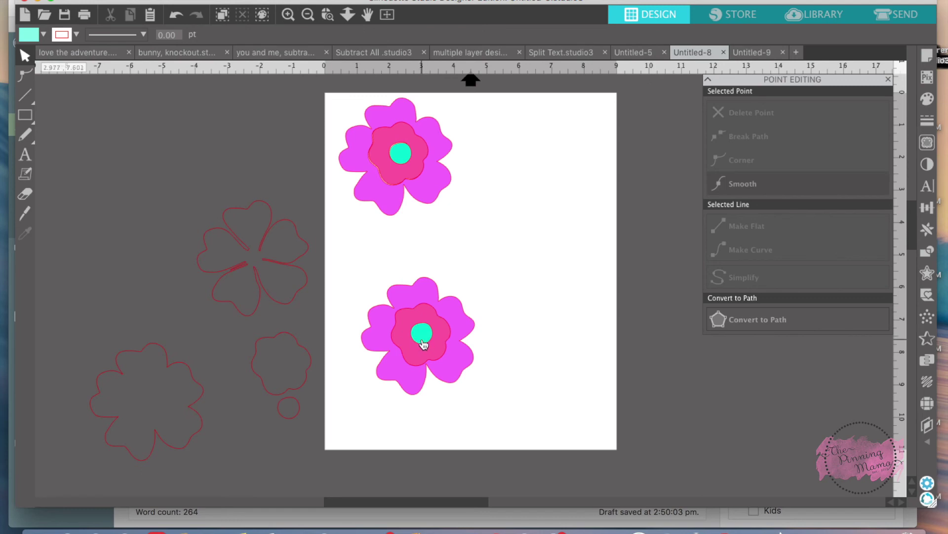
right_click(424, 344)
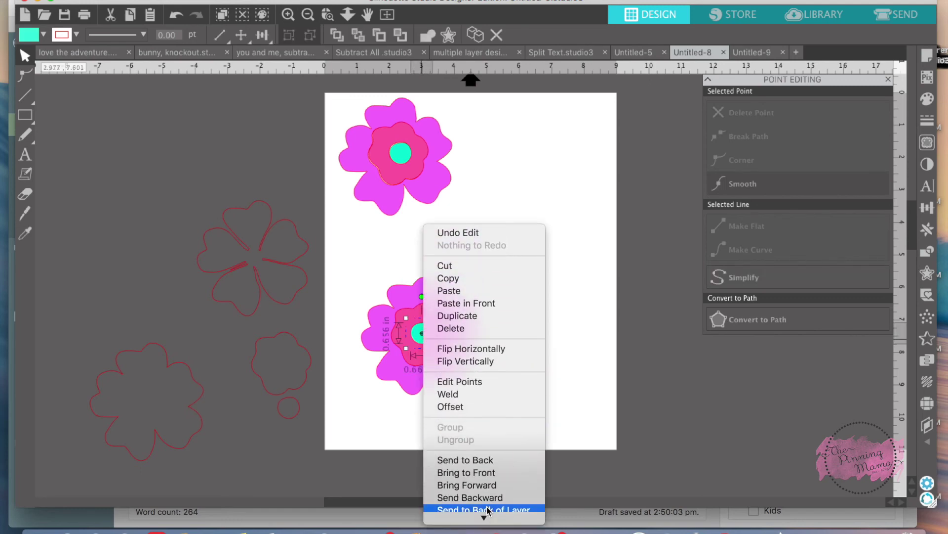
left_click(486, 474)
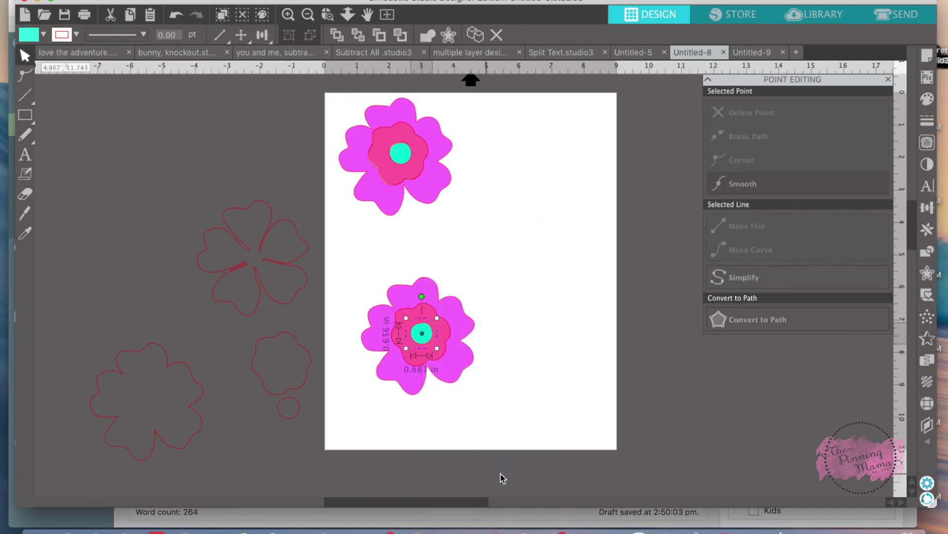
left_click(506, 423)
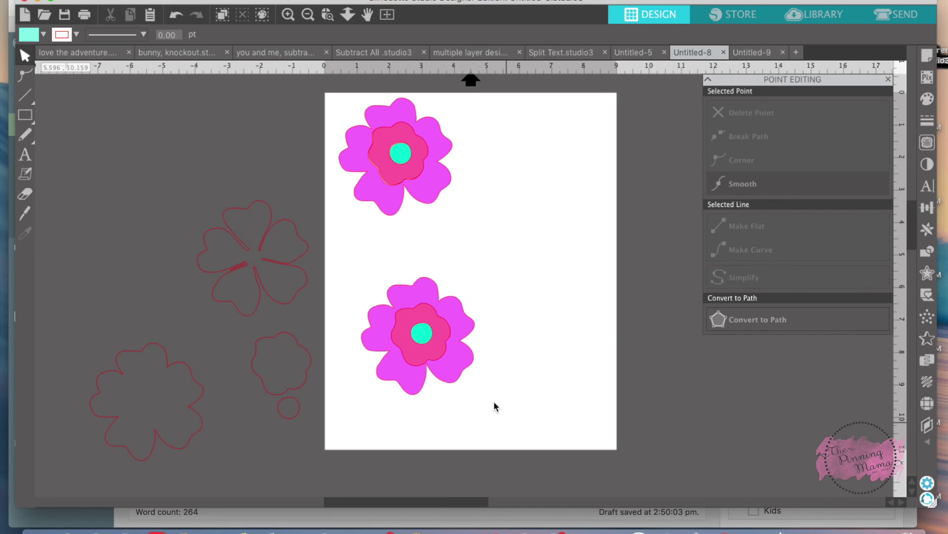
Centre the magenta outer layer and select all layers of the lower flower
left_click_drag(462, 353, 465, 349)
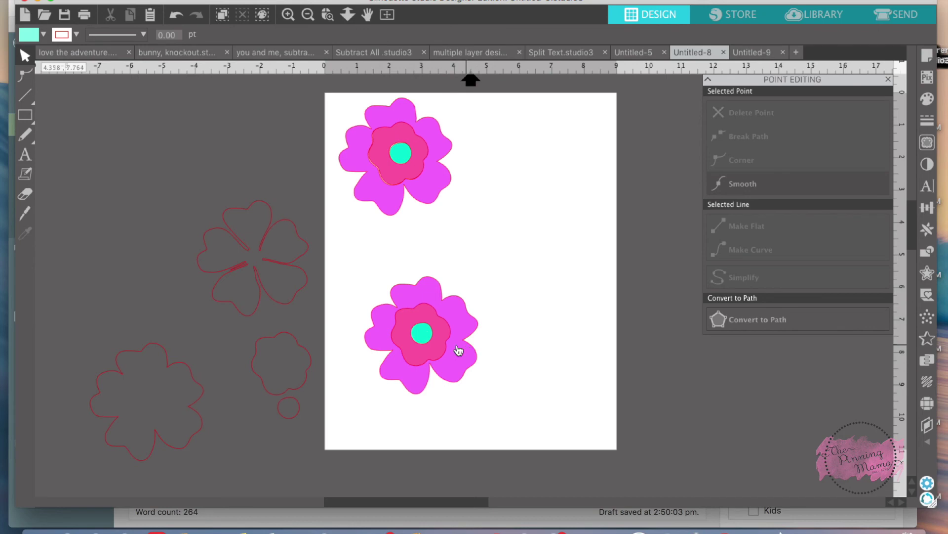
left_click(419, 346)
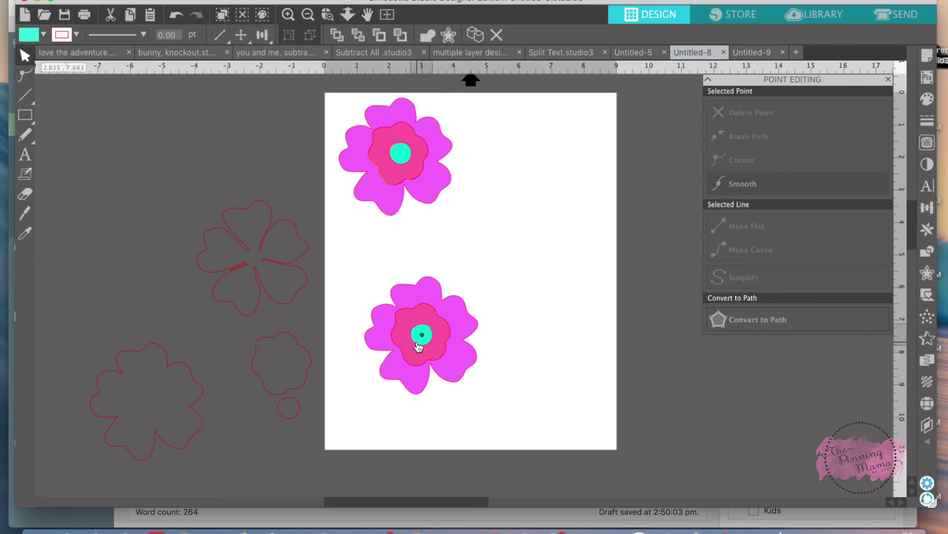
left_click(420, 352)
left_click(599, 340)
left_click_drag(368, 271, 487, 411)
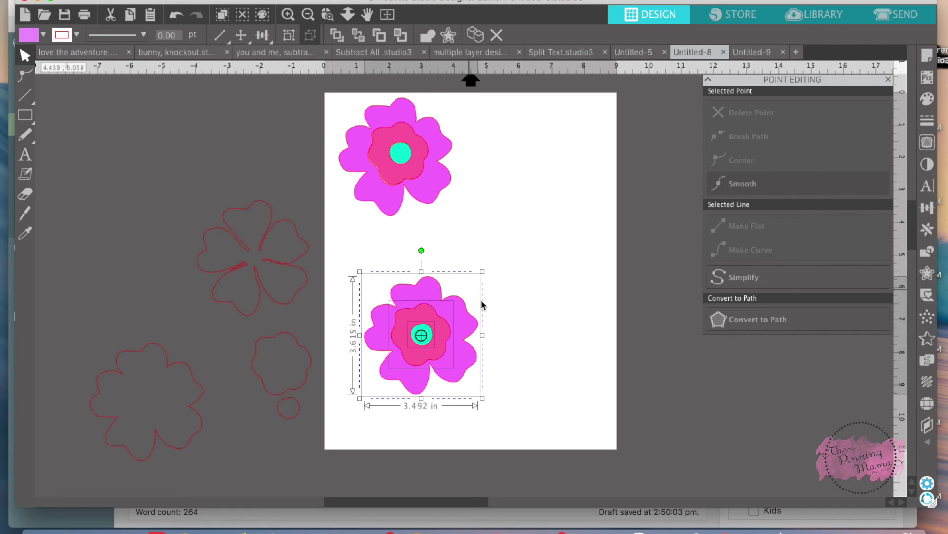
Apply Subtract All to the lower flower and drag the magenta ring, pink ring and teal circle apart
left_click(927, 253)
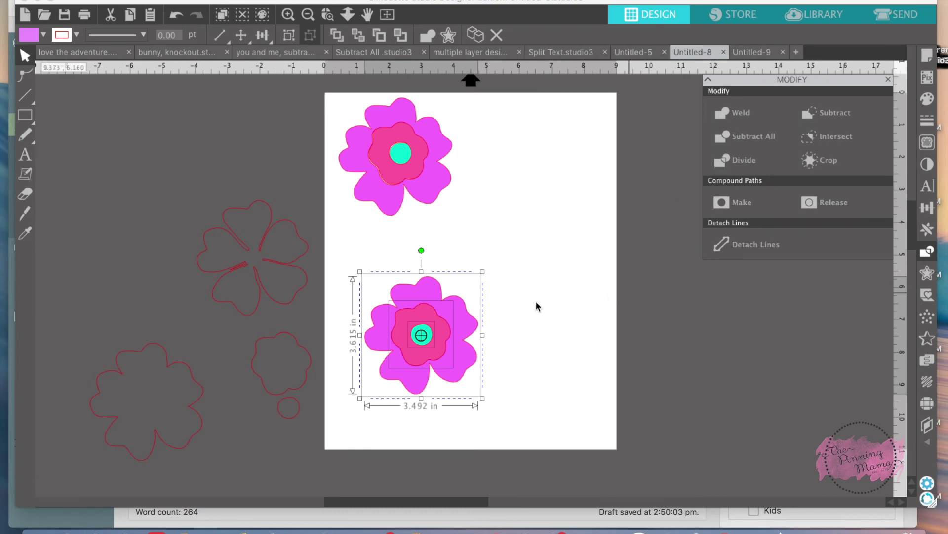
left_click(544, 326)
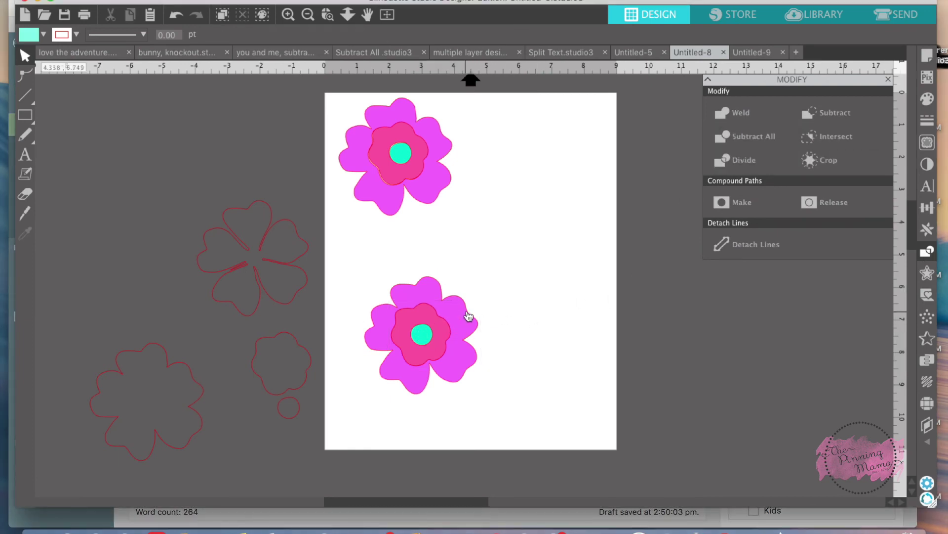
left_click_drag(468, 320, 577, 261)
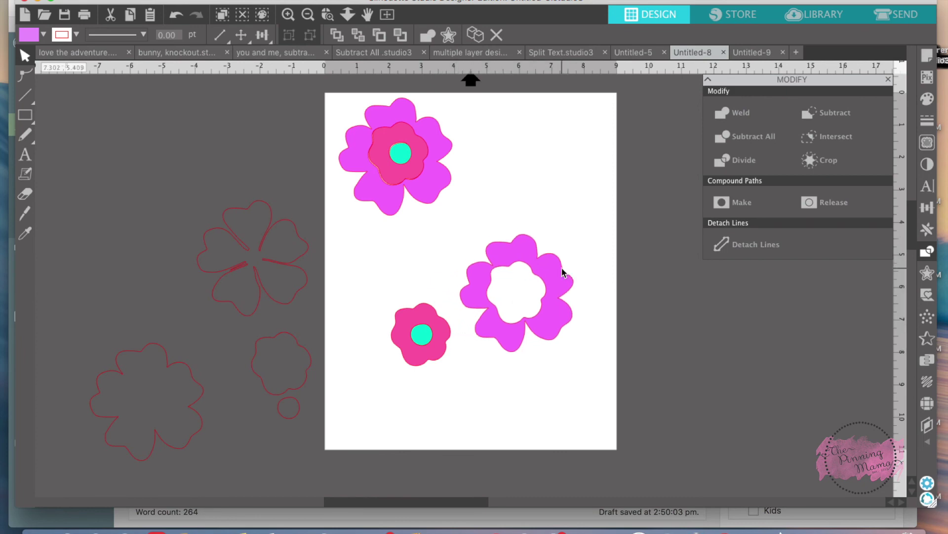
left_click(457, 324)
left_click_drag(446, 328, 496, 374)
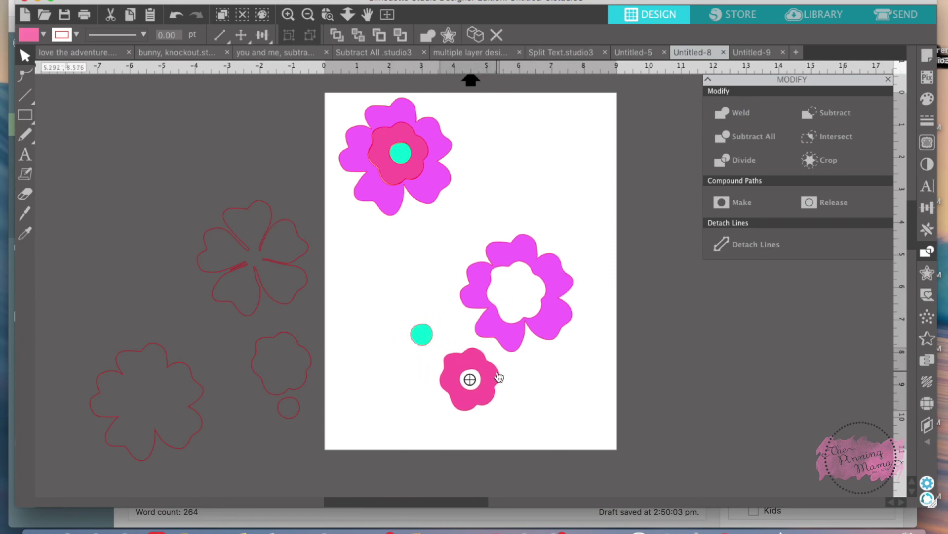
left_click(437, 345)
left_click_drag(437, 347, 431, 332)
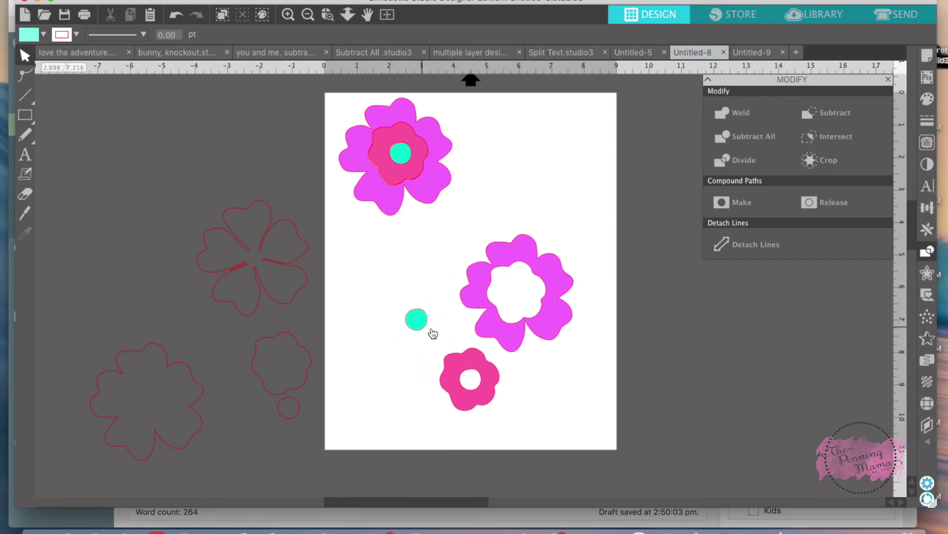
left_click(483, 355)
left_click(512, 340)
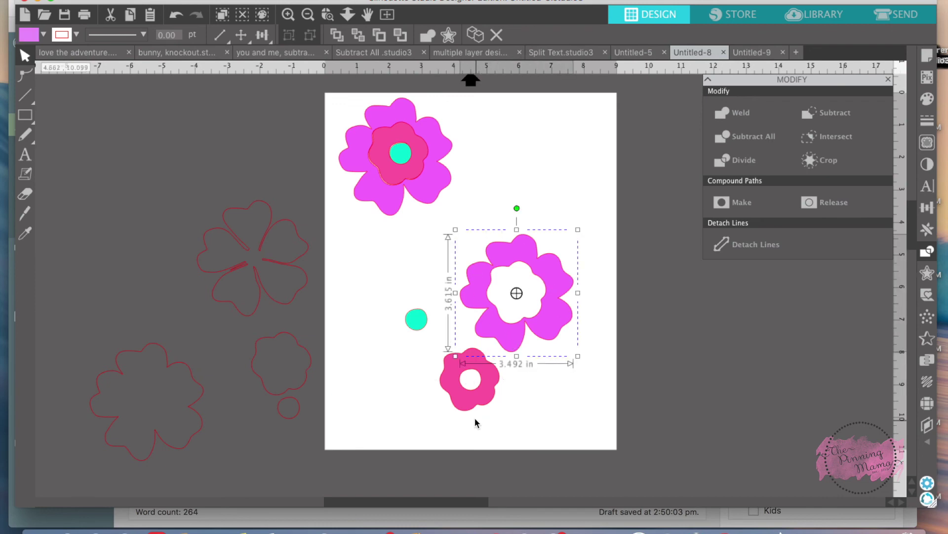
left_click(485, 395)
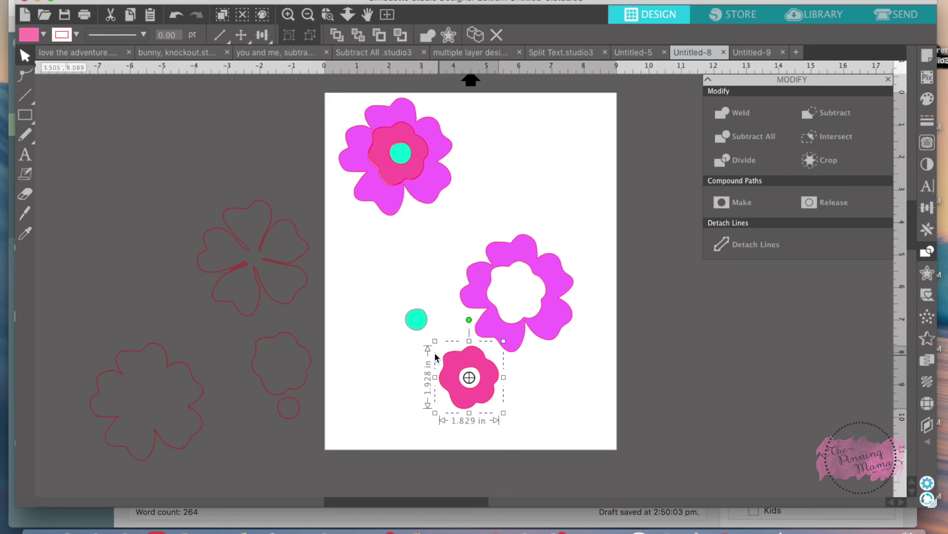
Drop the pink ring into the magenta ring's hole and the teal circle onto the flower
left_click_drag(493, 383, 535, 296)
left_click_drag(421, 322, 524, 298)
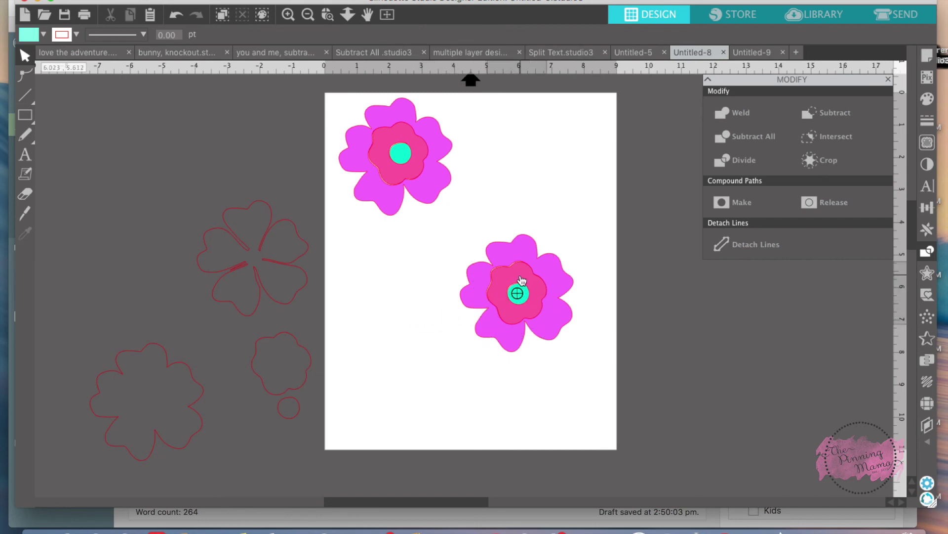
left_click(521, 279)
left_click_drag(521, 279, 523, 282)
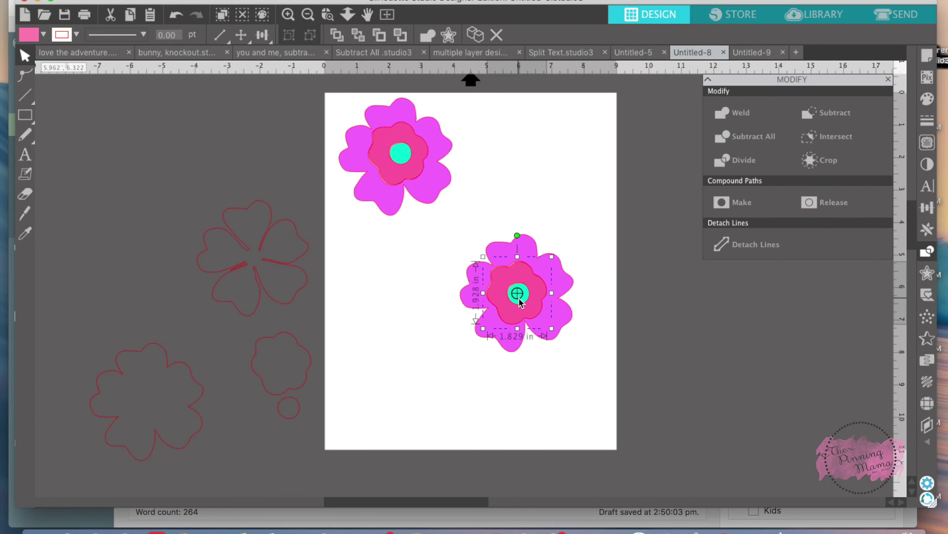
Restack the pieces: pink ring back in the magenta hole, teal circle in the pink centre
left_click_drag(512, 318, 409, 348)
left_click_drag(522, 303, 508, 392)
left_click(505, 344)
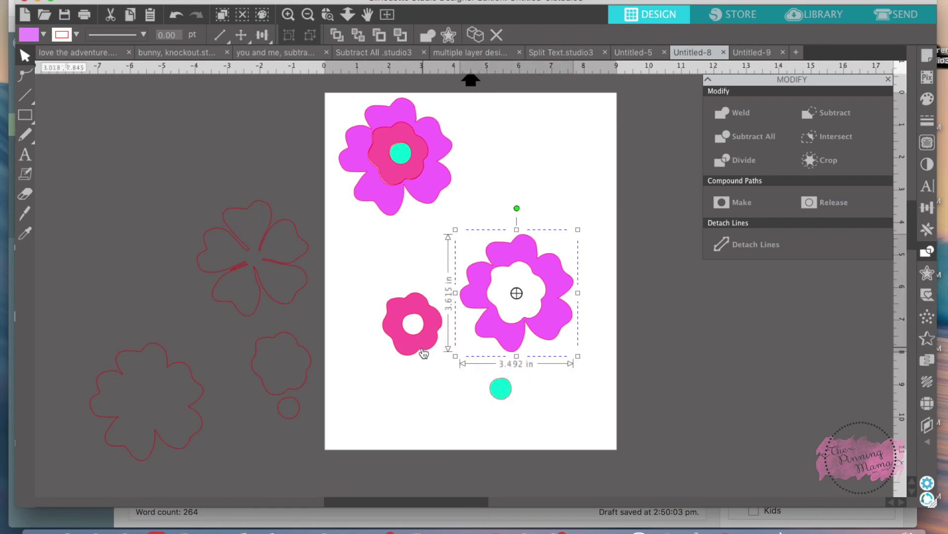
left_click_drag(422, 352, 528, 319)
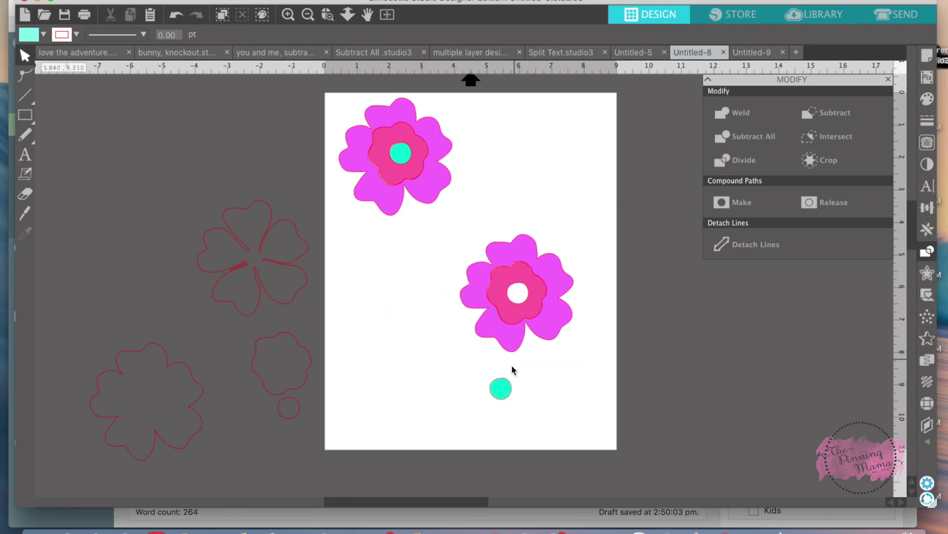
left_click_drag(501, 387, 522, 297)
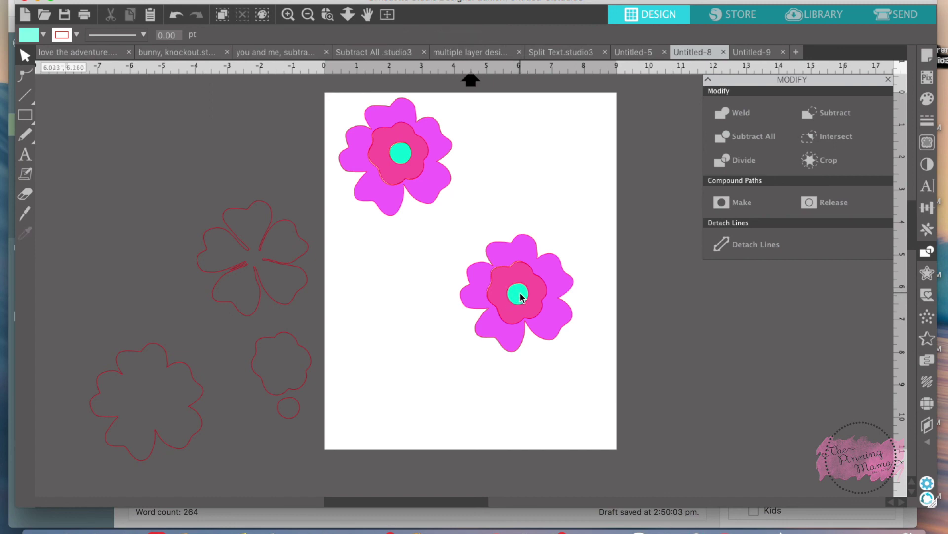